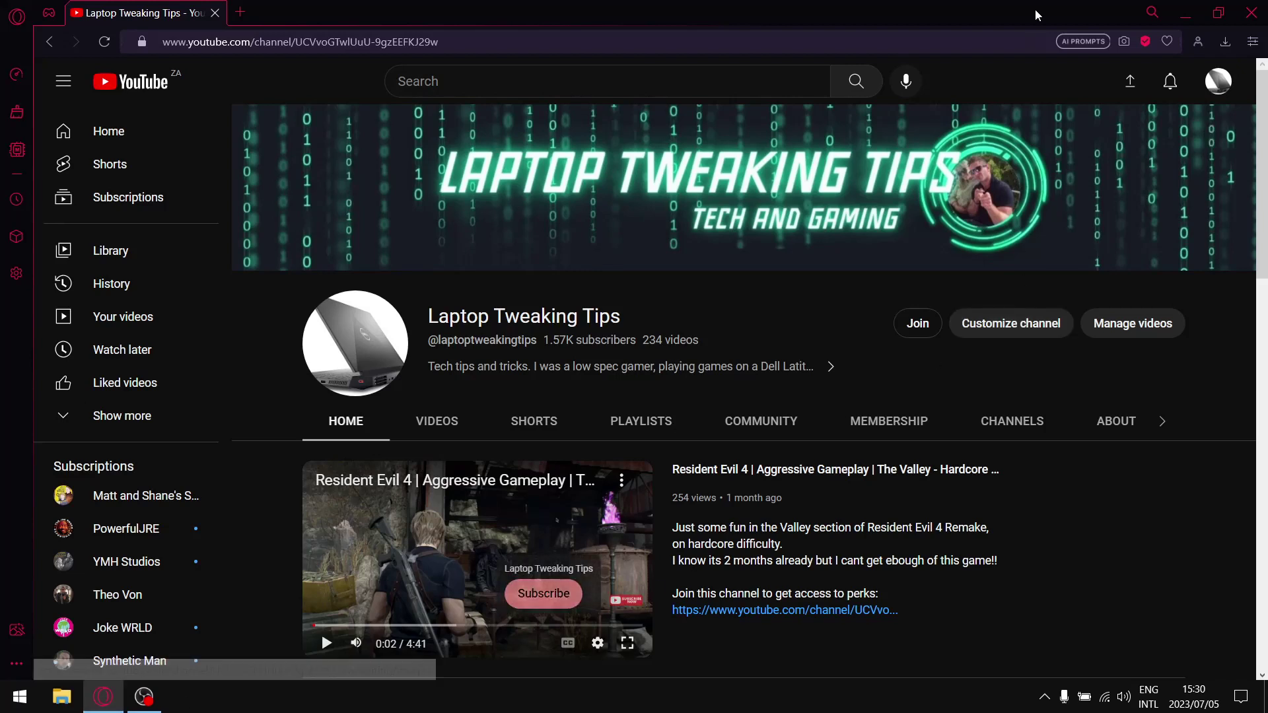
# Step: Minimize the Opera browser showing YouTube to reveal the Windows desktop
pyautogui.click(1187, 13)
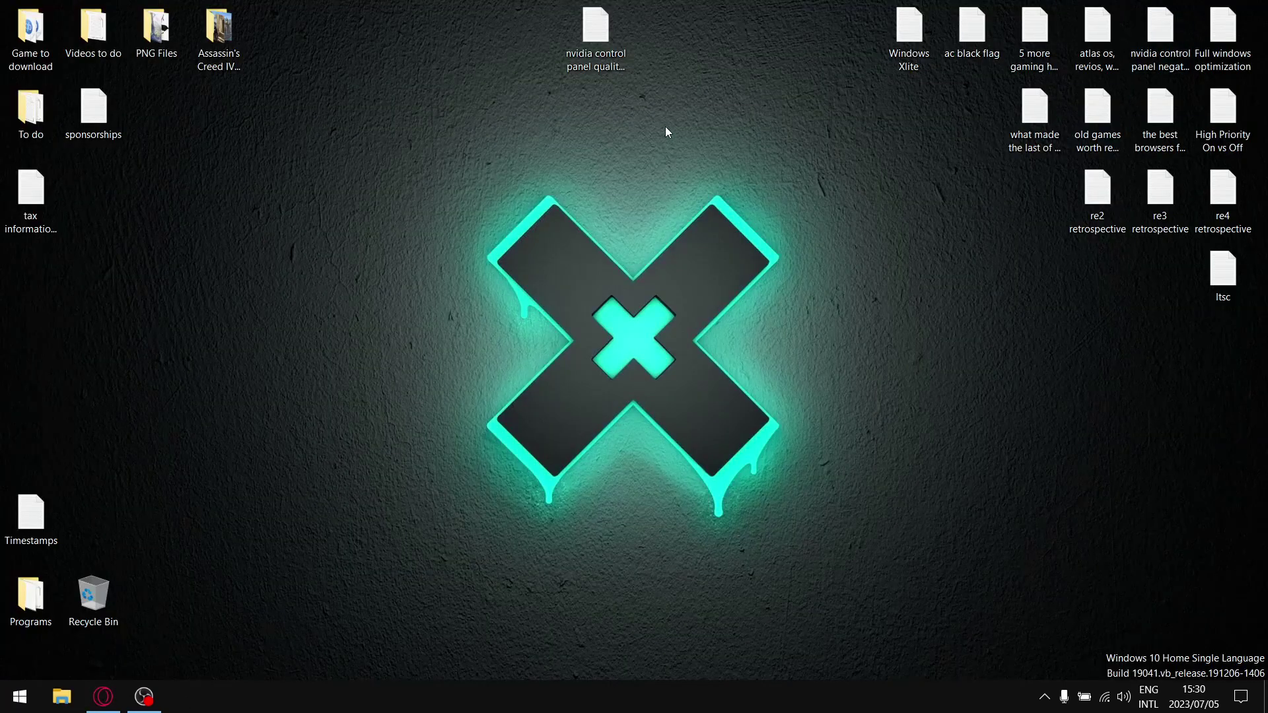
# Step: Launch NVIDIA Control Panel from the desktop menu, preview image settings, then open Manage 3D Settings
pyautogui.rightClick(255, 224)
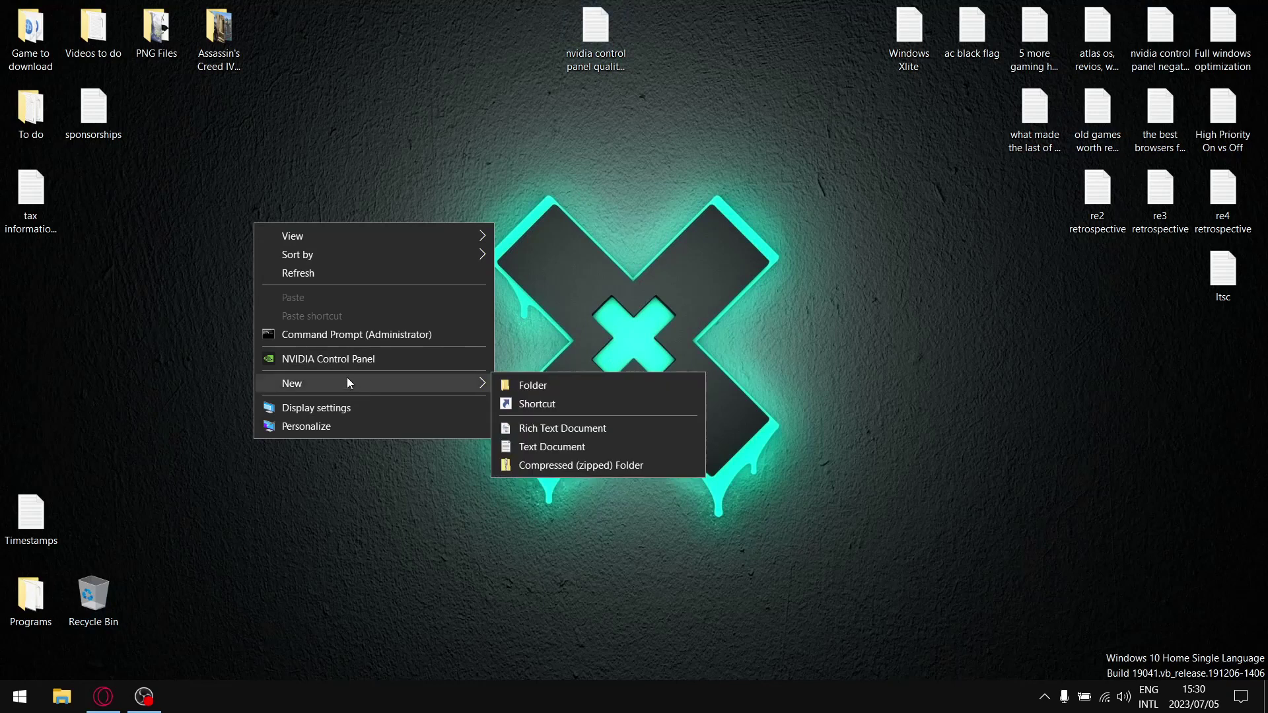
pyautogui.click(335, 359)
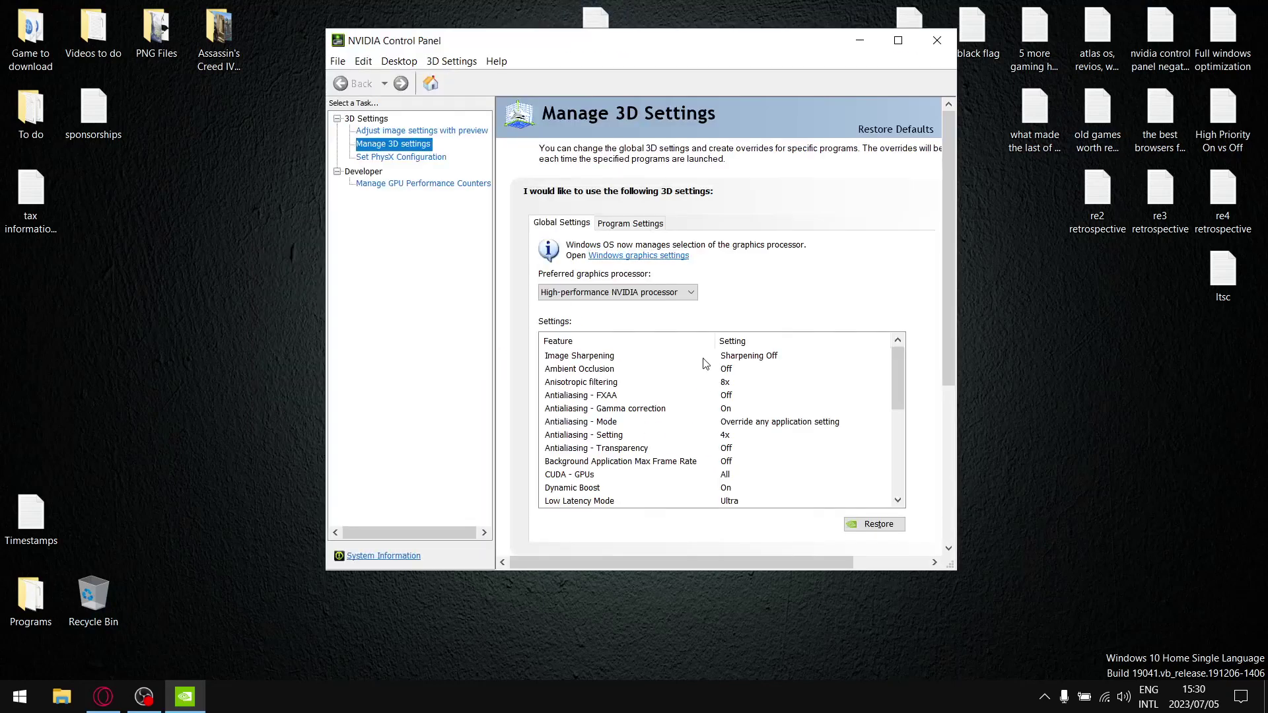
pyautogui.click(410, 131)
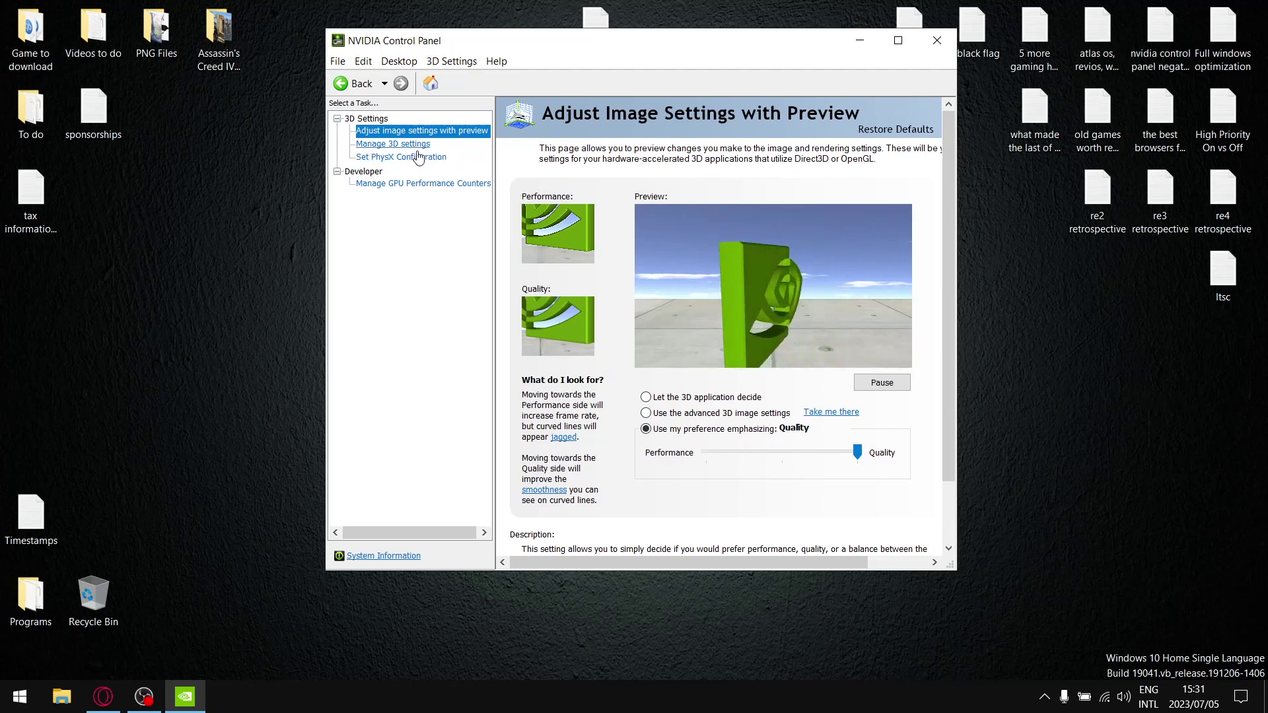
pyautogui.click(390, 144)
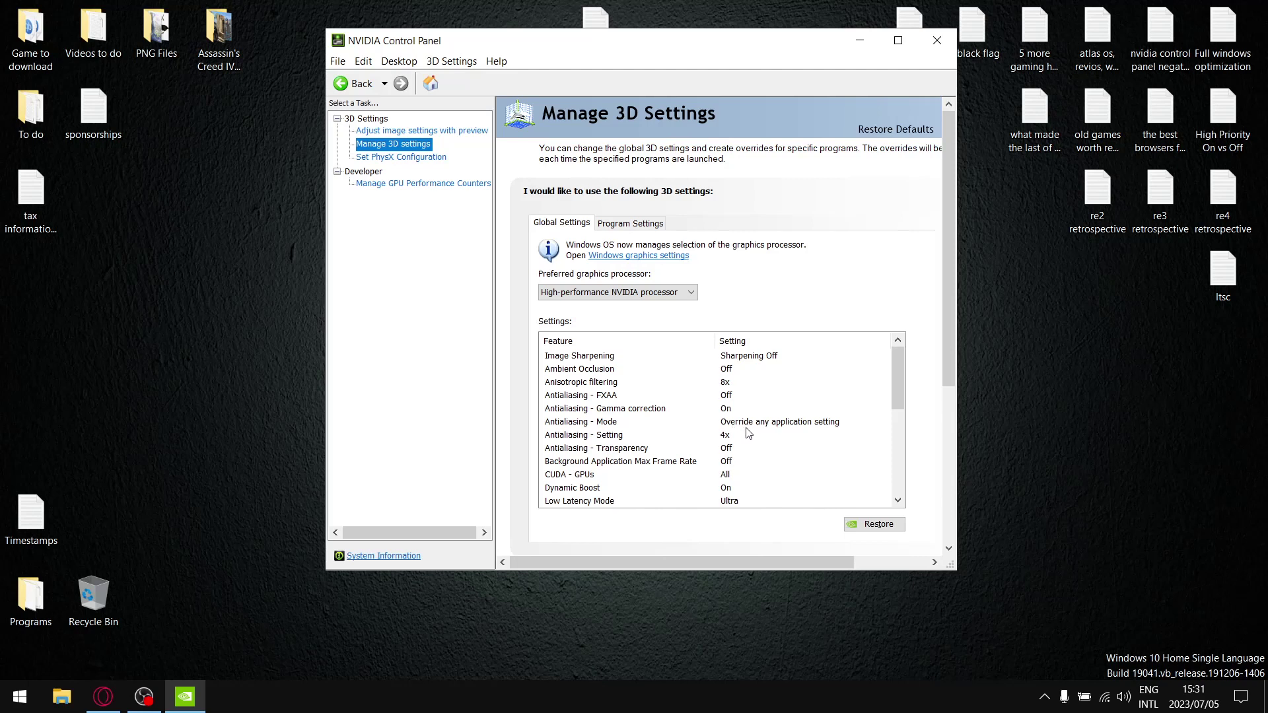
pyautogui.click(899, 502)
# Step: Scroll the global settings to Texture filtering - Quality and leave it at High quality
pyautogui.click(900, 502)
pyautogui.click(900, 502)
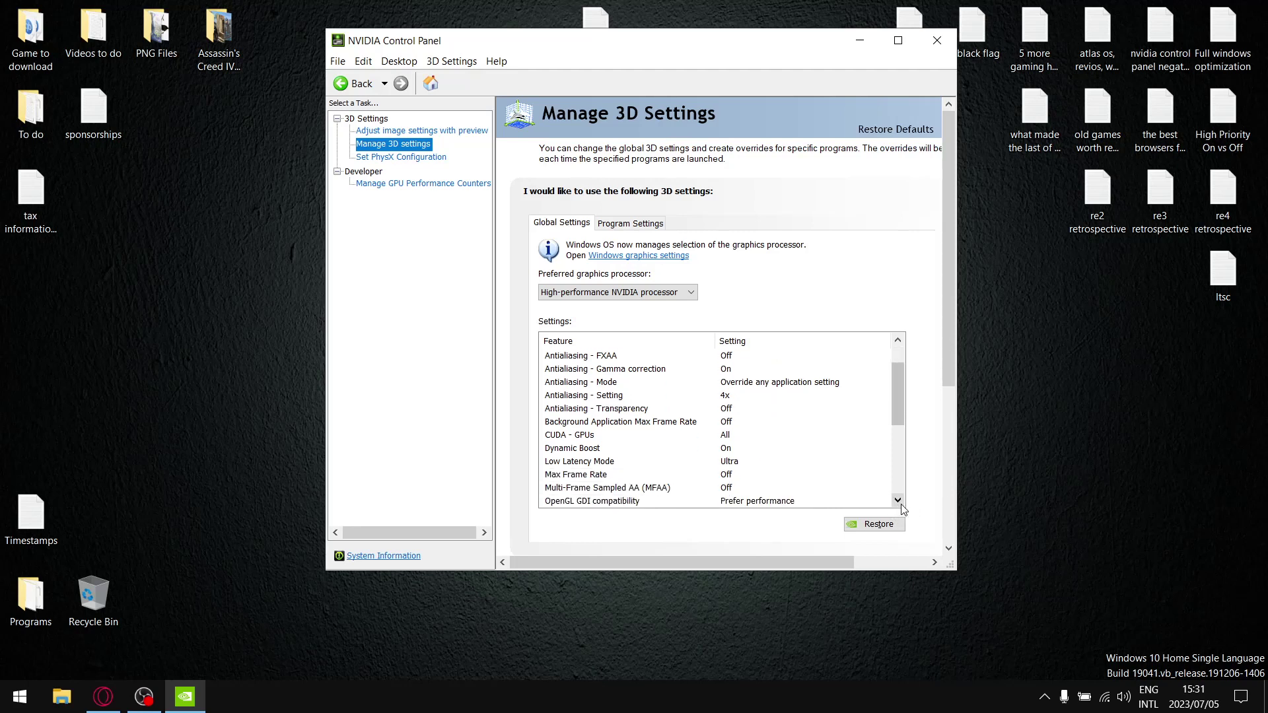
pyautogui.click(900, 502)
pyautogui.click(900, 502)
pyautogui.click(900, 502)
pyautogui.click(899, 502)
pyautogui.click(900, 502)
pyautogui.click(900, 502)
pyautogui.click(900, 502)
pyautogui.click(899, 502)
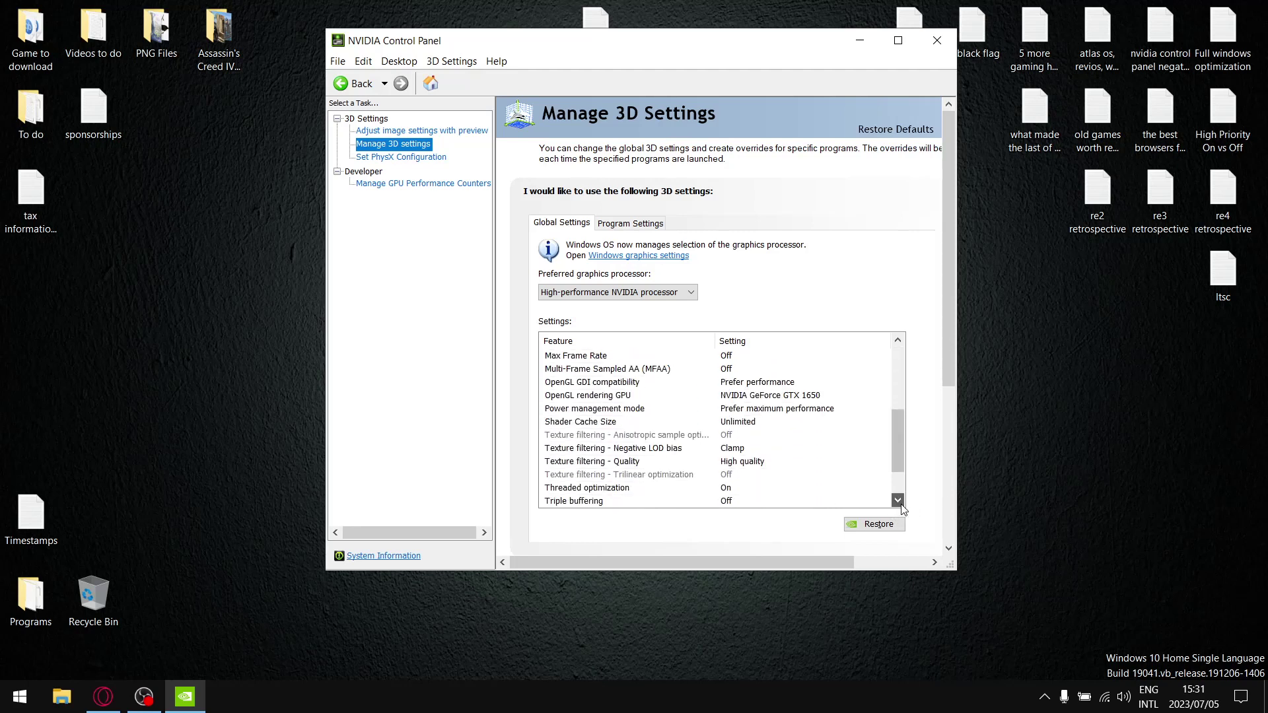
pyautogui.click(898, 501)
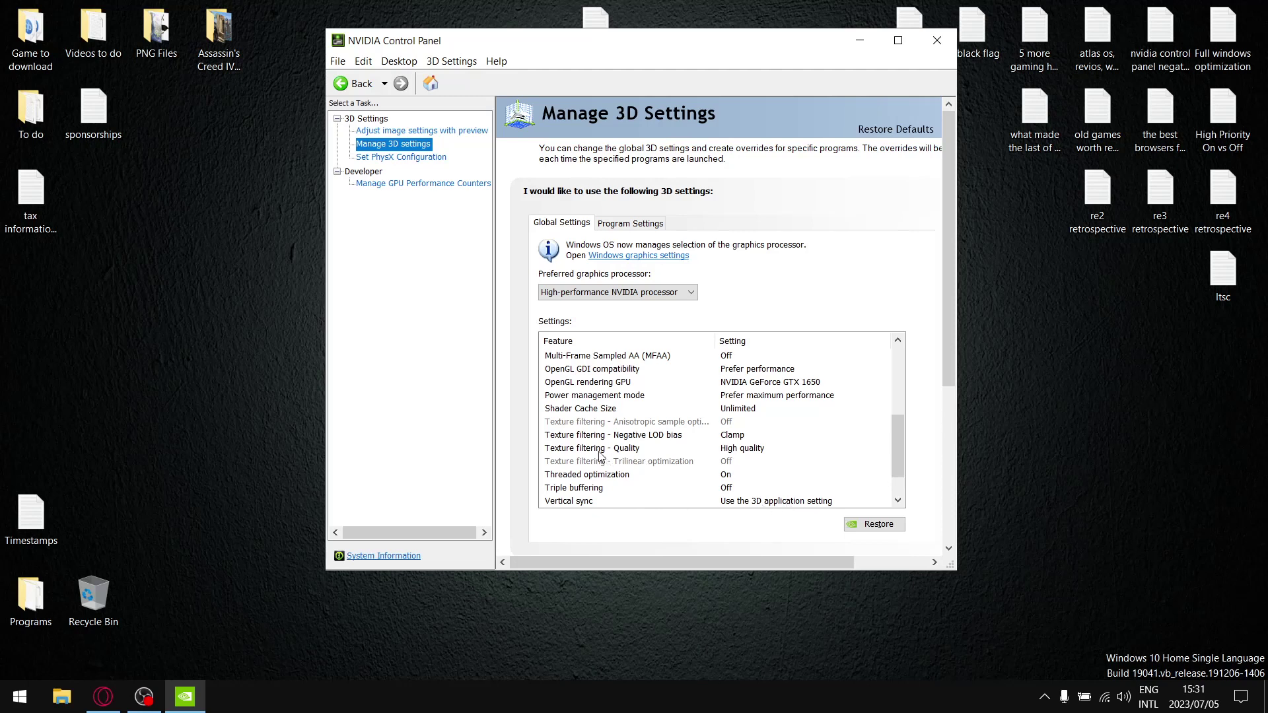
pyautogui.click(579, 449)
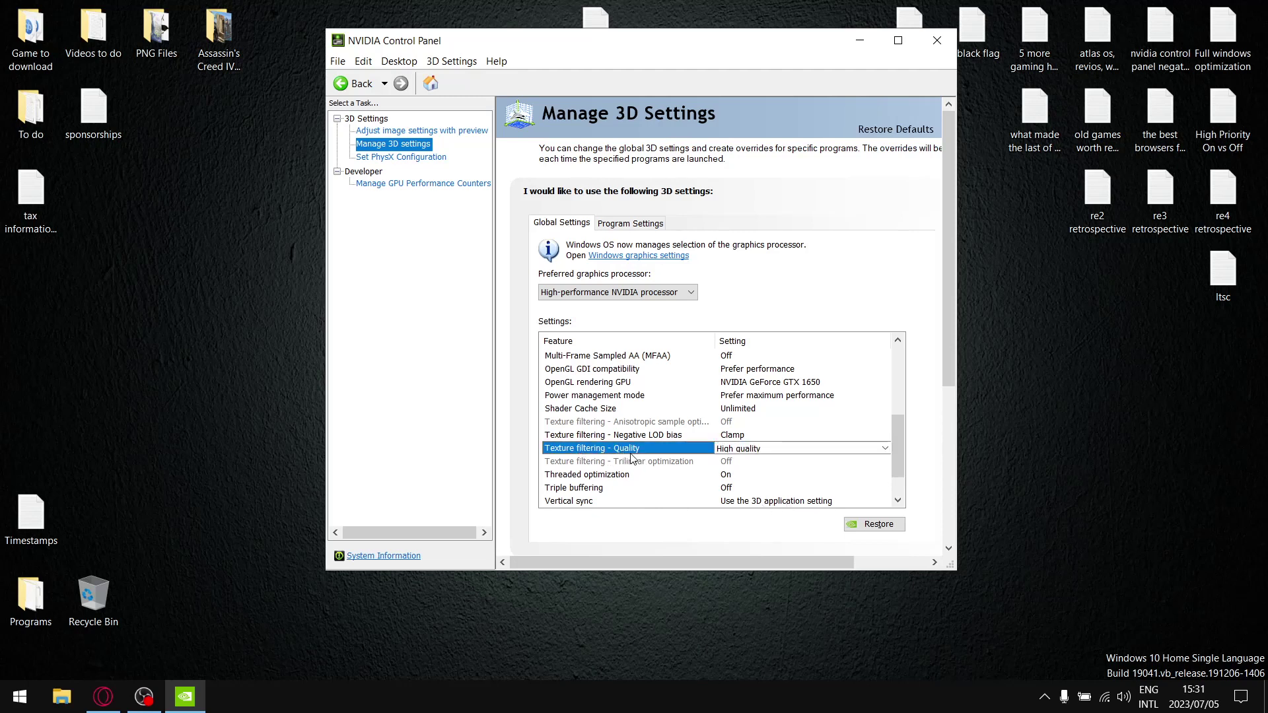
pyautogui.click(744, 449)
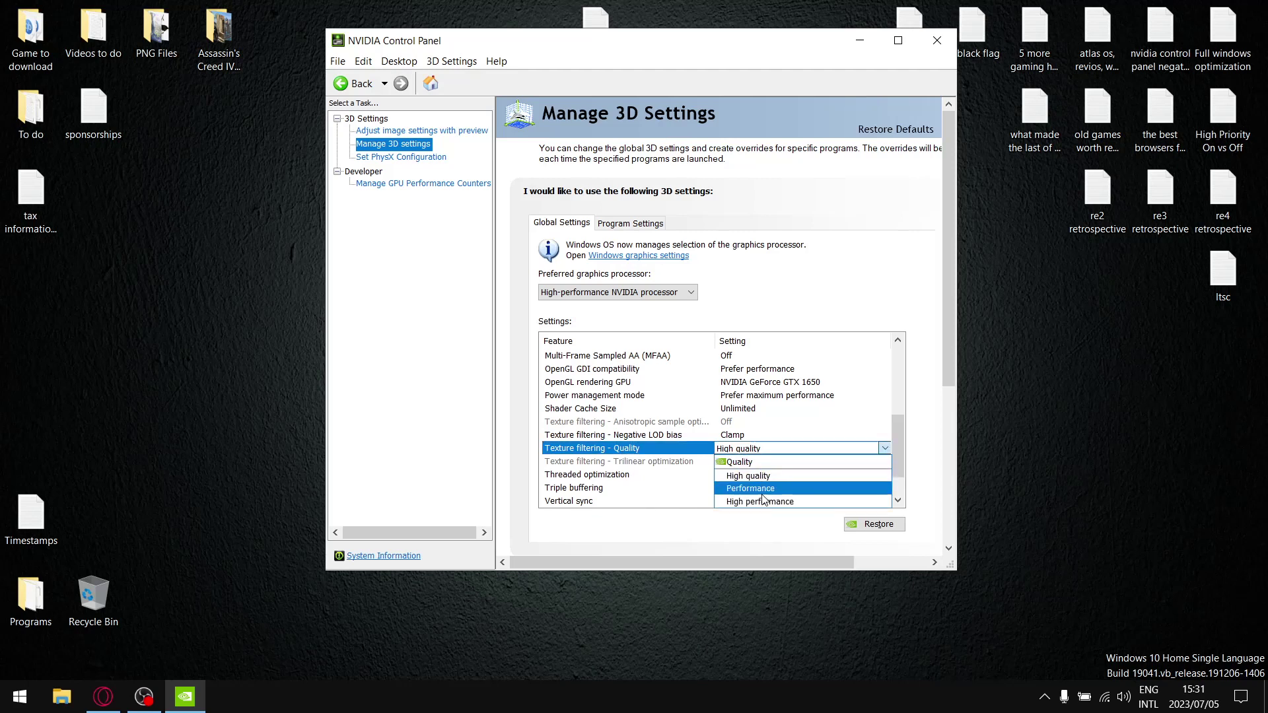
pyautogui.click(888, 446)
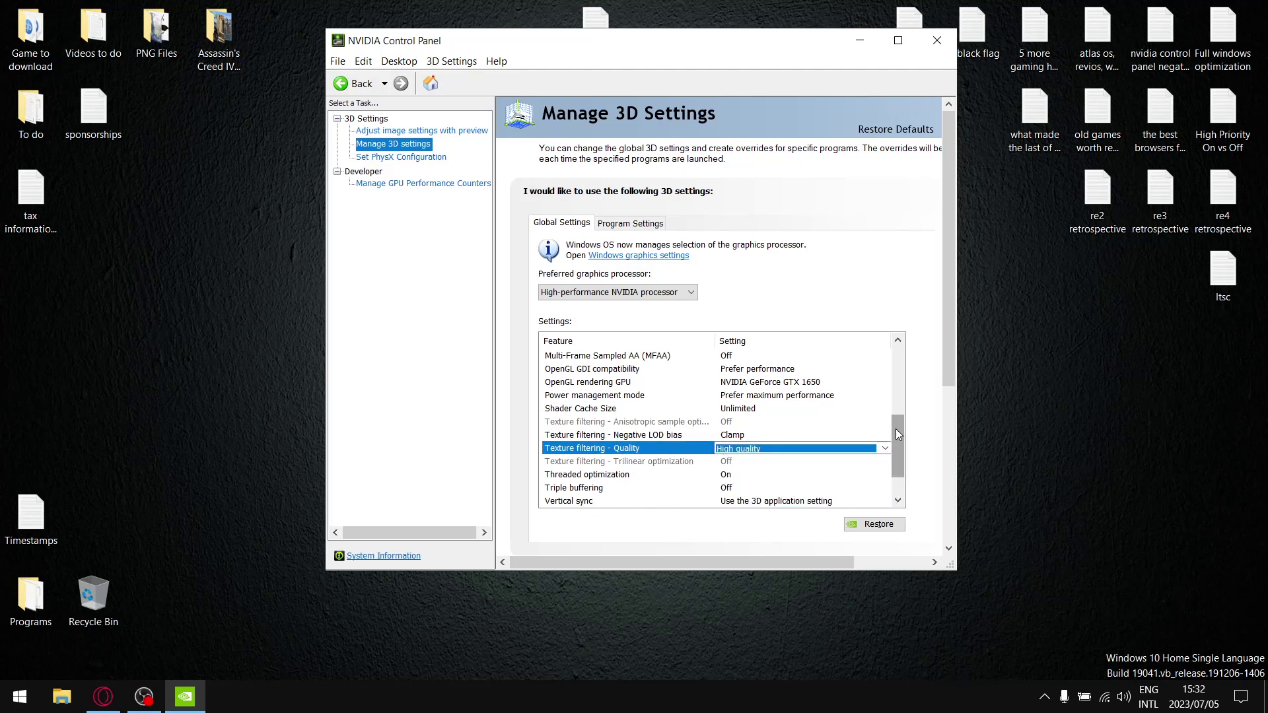
# Step: Go back to the Adjust image settings with preview page
pyautogui.scroll(-1, 899, 457)
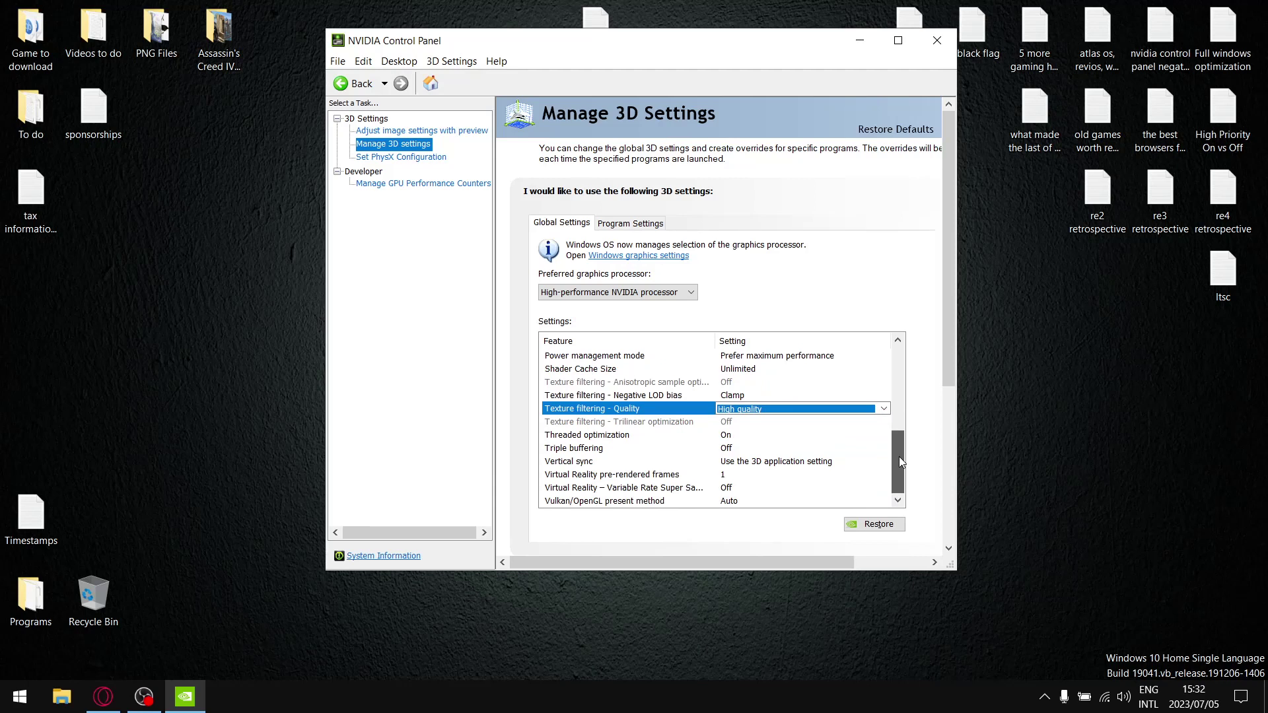
pyautogui.scroll(1, 898, 457)
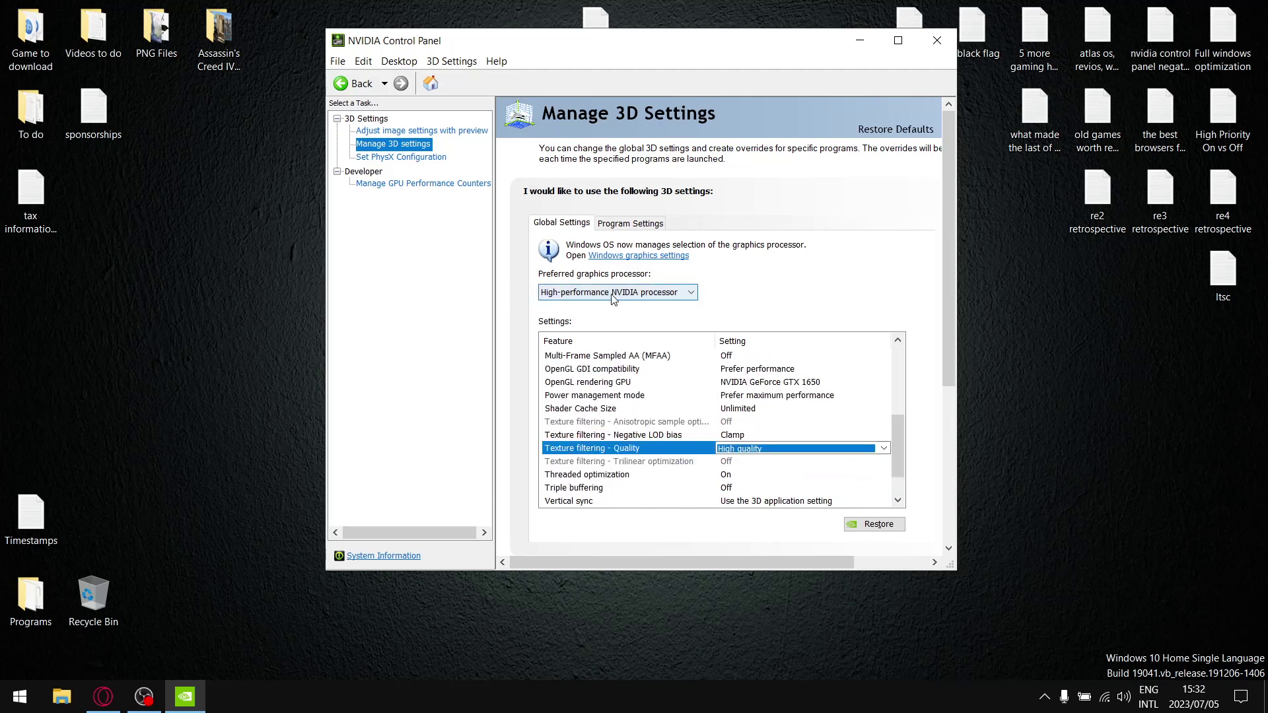
pyautogui.click(417, 131)
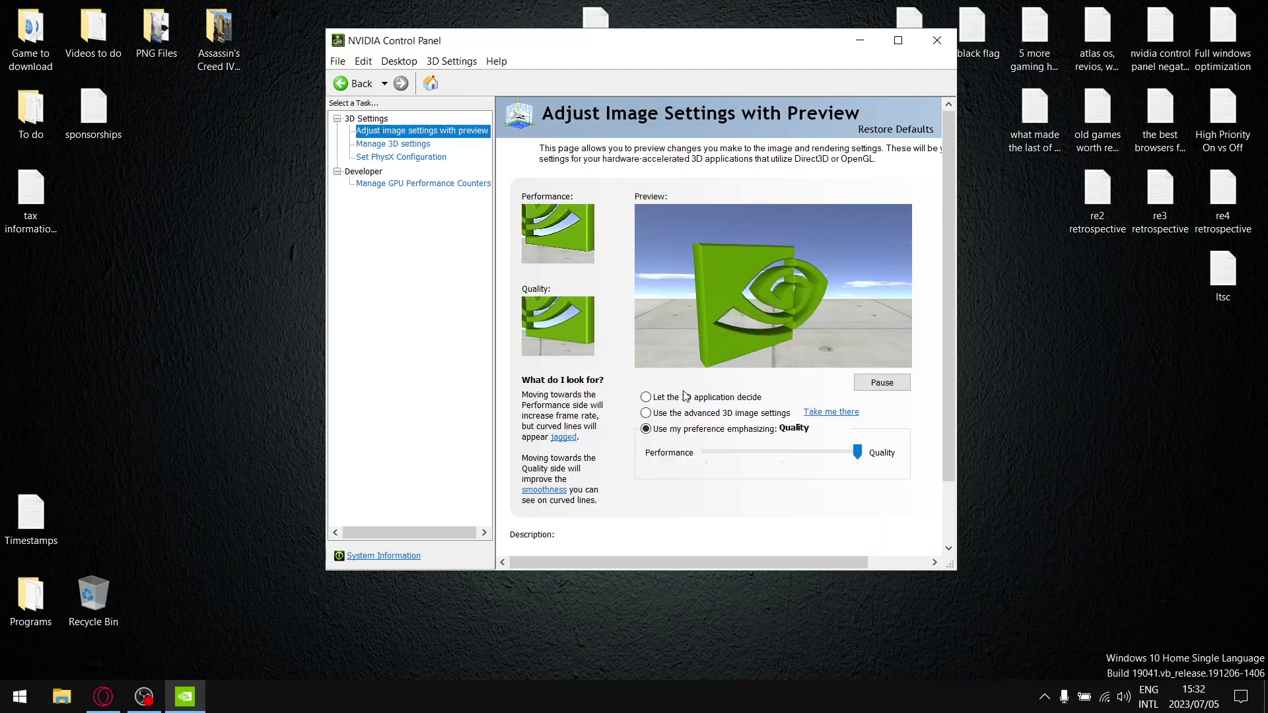
# Step: Slide the image preference to Performance and return to Manage 3D Settings
pyautogui.moveTo(858, 453); pyautogui.dragTo(706, 452)
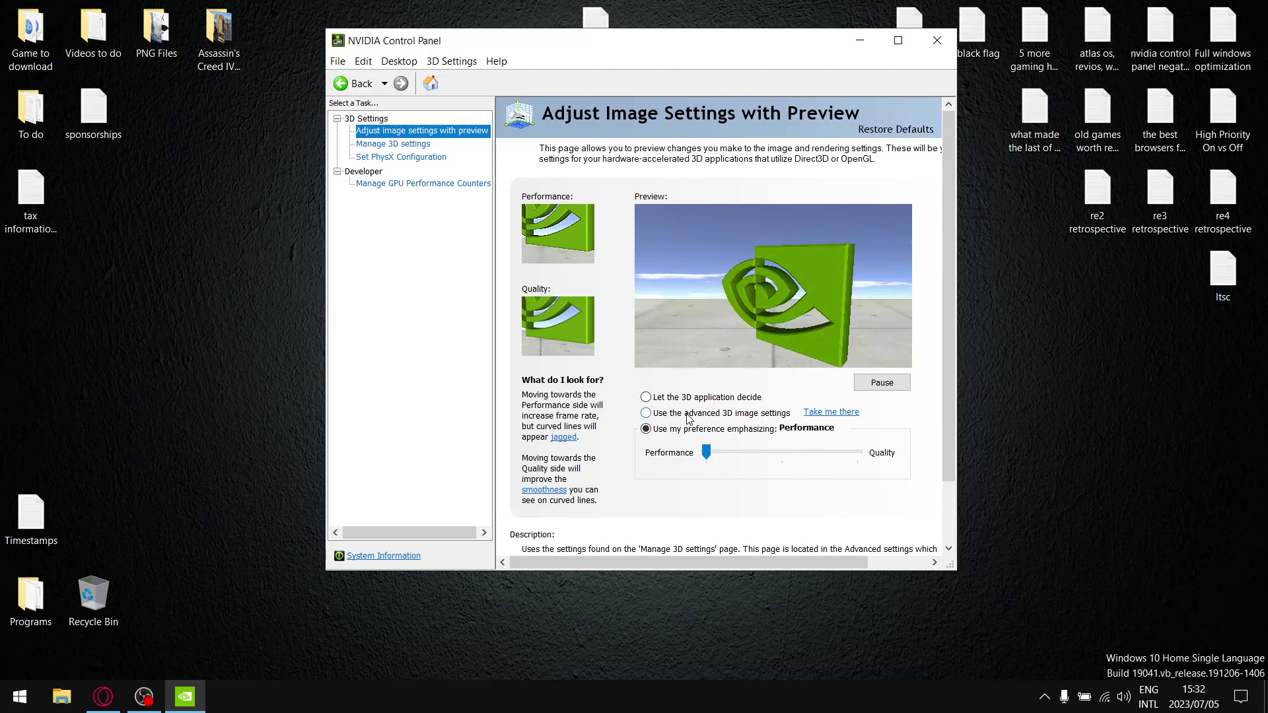
pyautogui.click(408, 147)
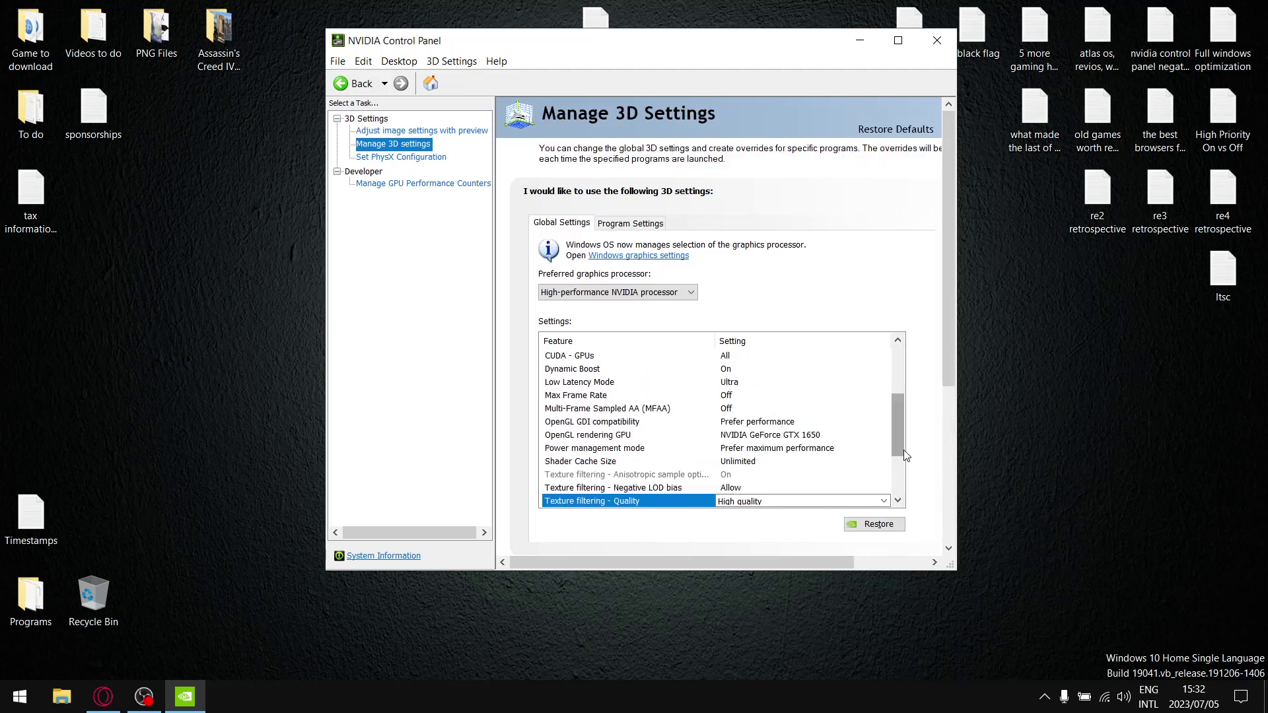
pyautogui.click(883, 502)
# Step: Set Texture filtering - Quality to High performance, review the bottom settings rows, and close the panel
pyautogui.click(795, 555)
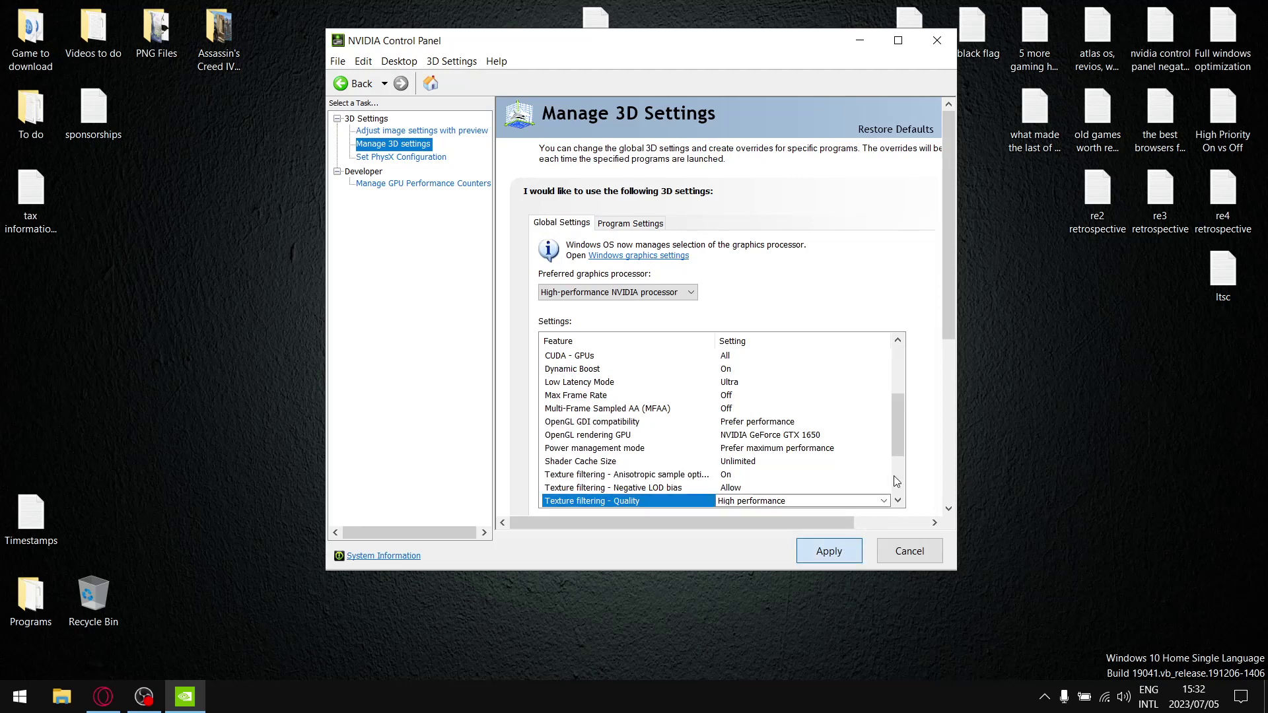
pyautogui.moveTo(901, 449); pyautogui.dragTo(901, 343)
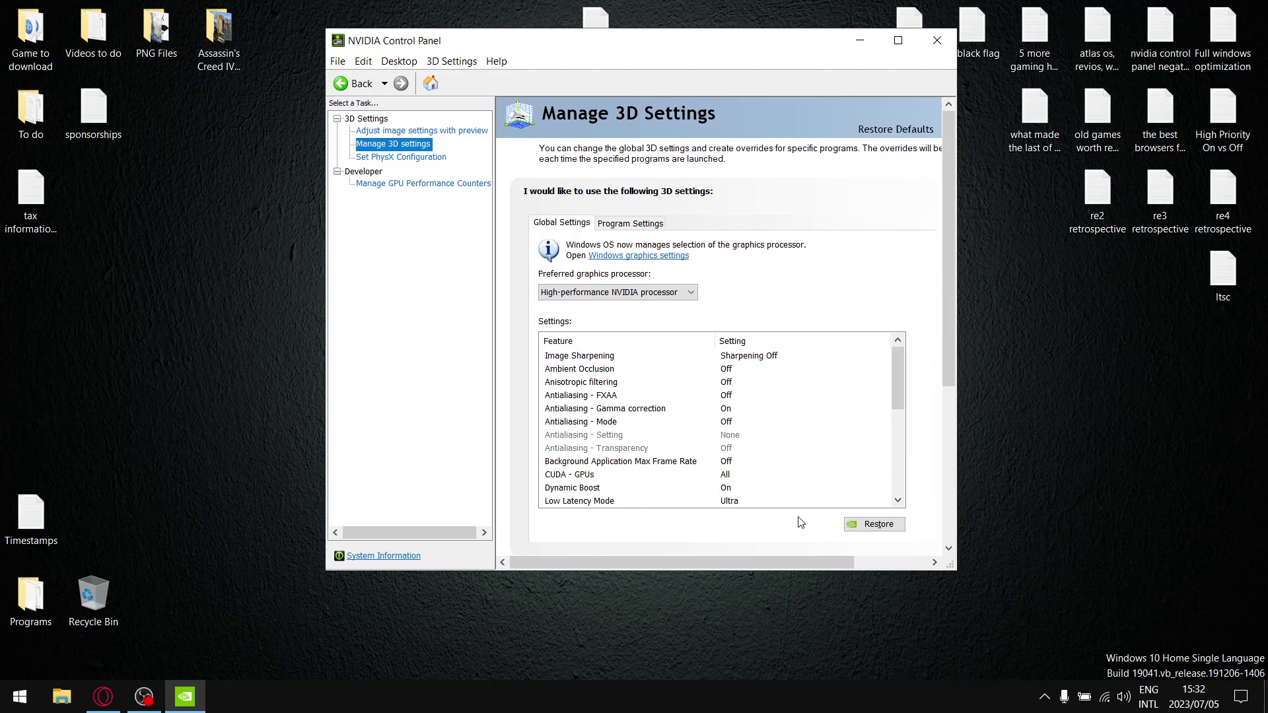
pyautogui.click(898, 502)
pyautogui.click(899, 502)
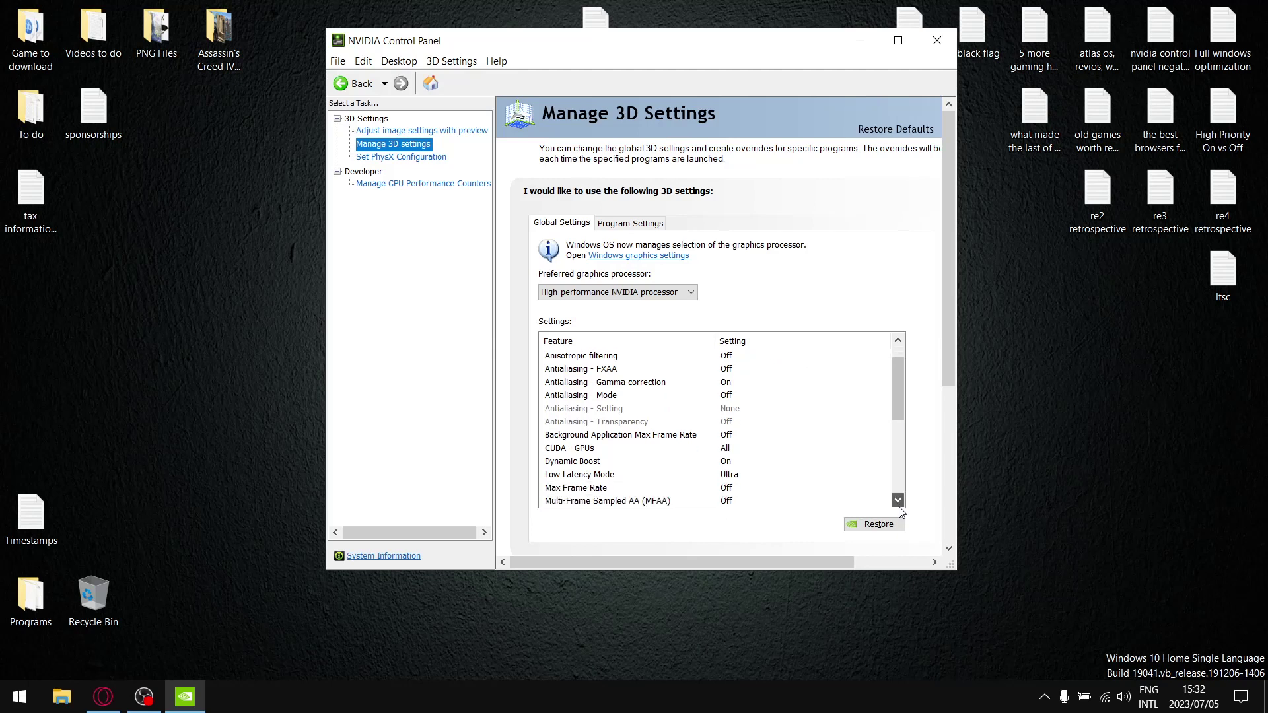
pyautogui.click(899, 502)
pyautogui.click(898, 502)
pyautogui.click(898, 502)
pyautogui.click(898, 502)
pyautogui.click(898, 502)
pyautogui.click(899, 502)
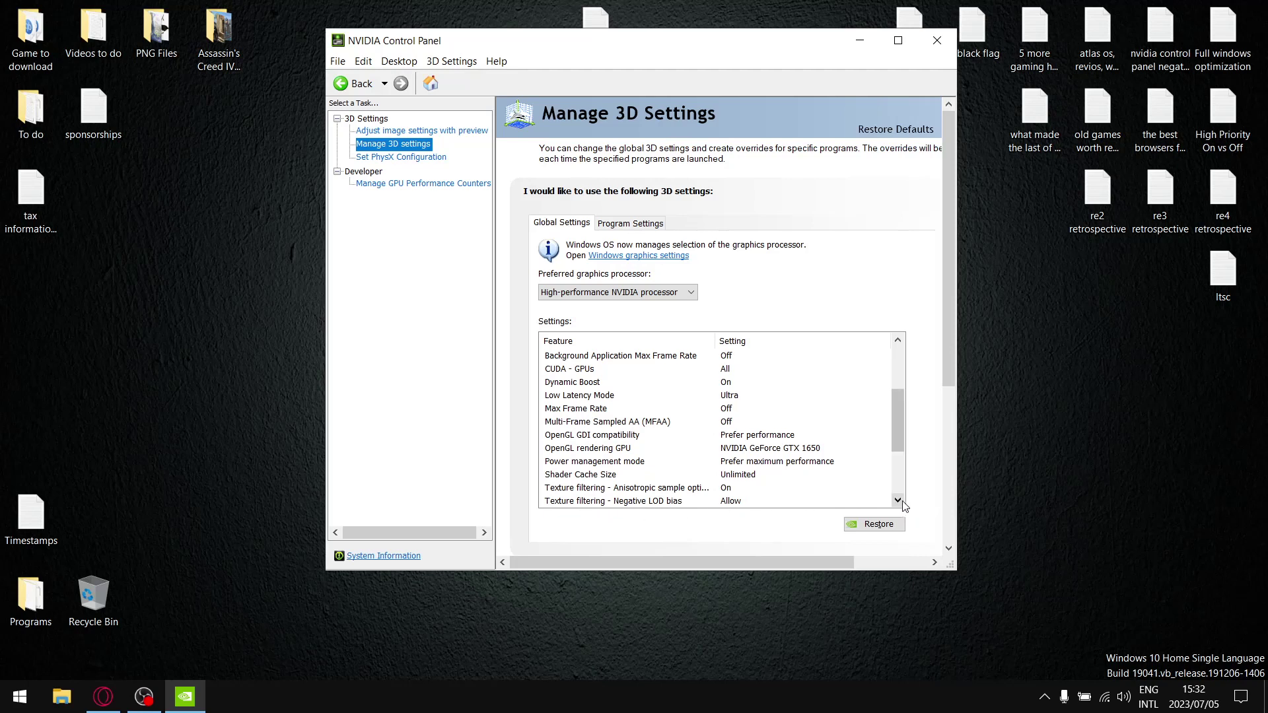
pyautogui.click(902, 502)
pyautogui.click(902, 502)
pyautogui.click(903, 502)
pyautogui.click(902, 502)
pyautogui.click(902, 502)
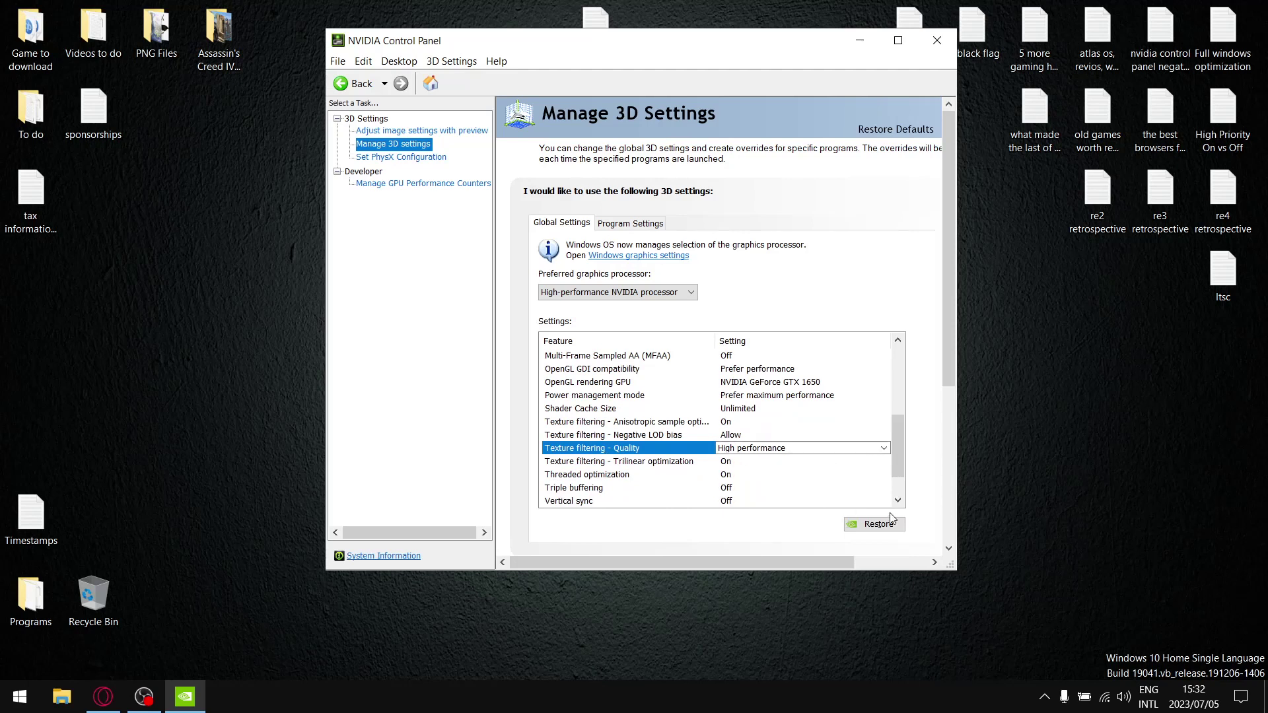
pyautogui.click(898, 501)
pyautogui.click(898, 501)
pyautogui.click(898, 501)
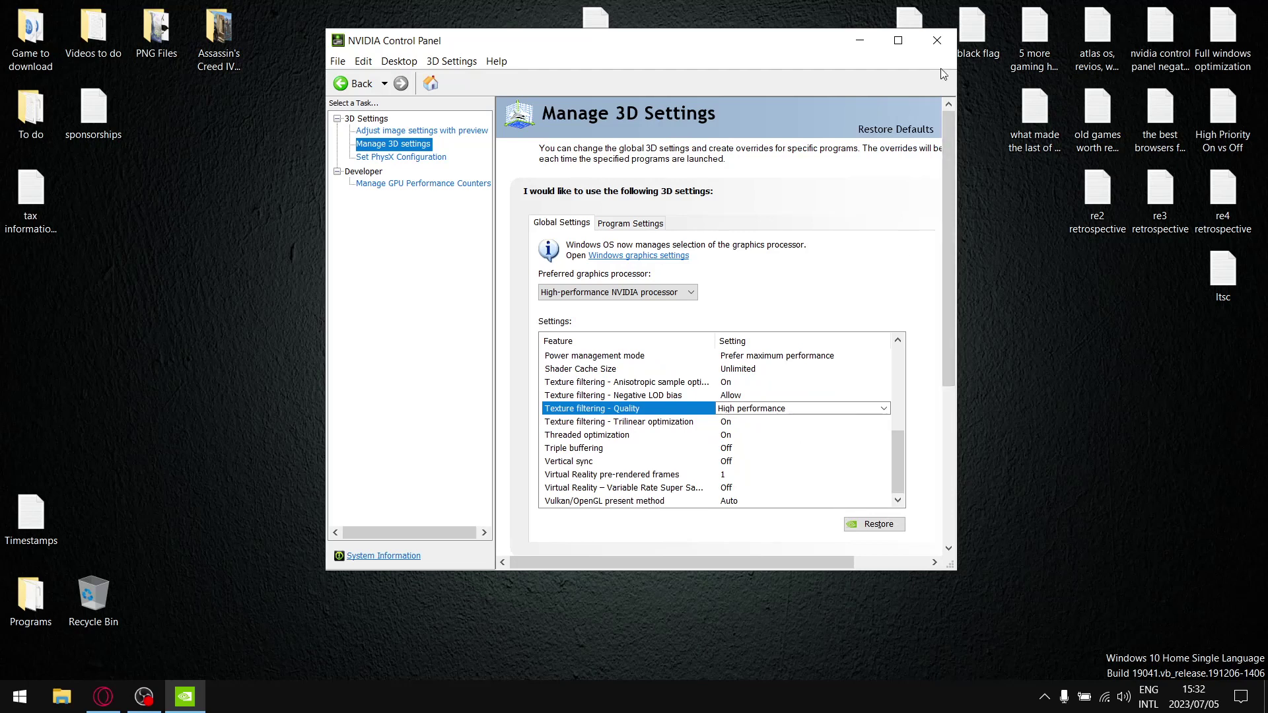
pyautogui.click(937, 40)
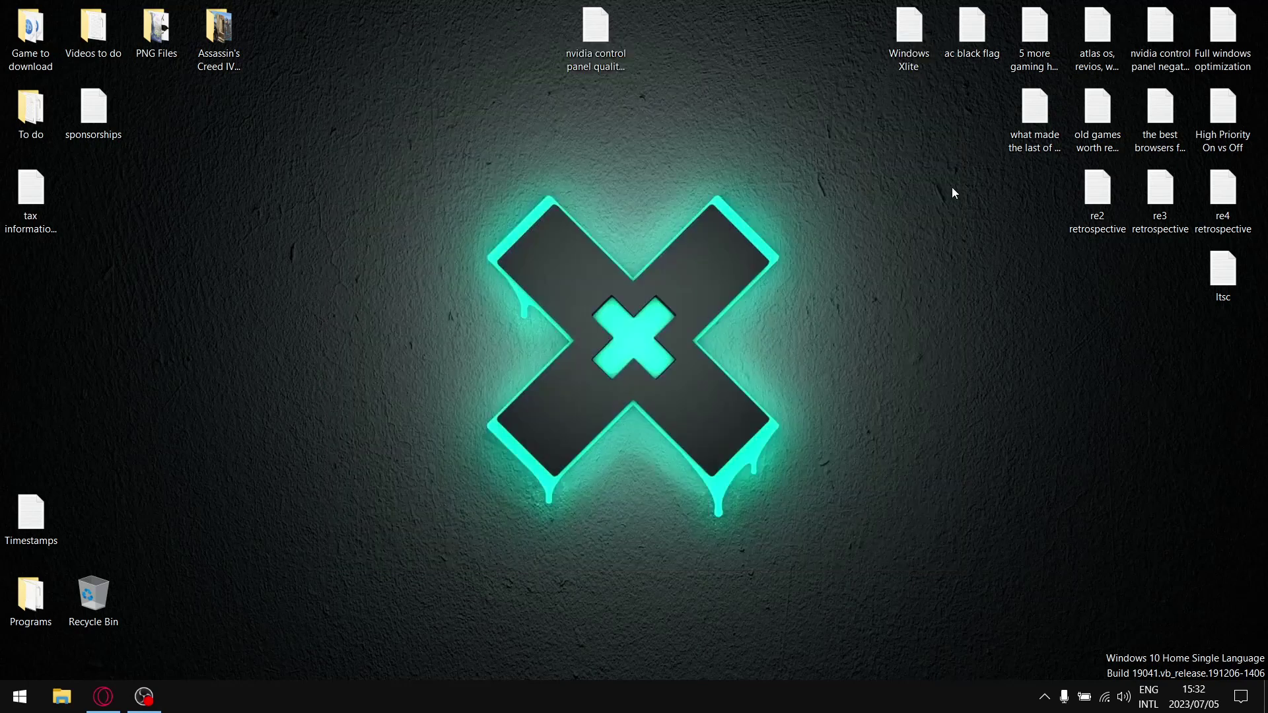
# Step: Open the 'nvidia control panel quality vs performance' notes and highlight the Quality results and medium-settings note
pyautogui.doubleClick(617, 27)
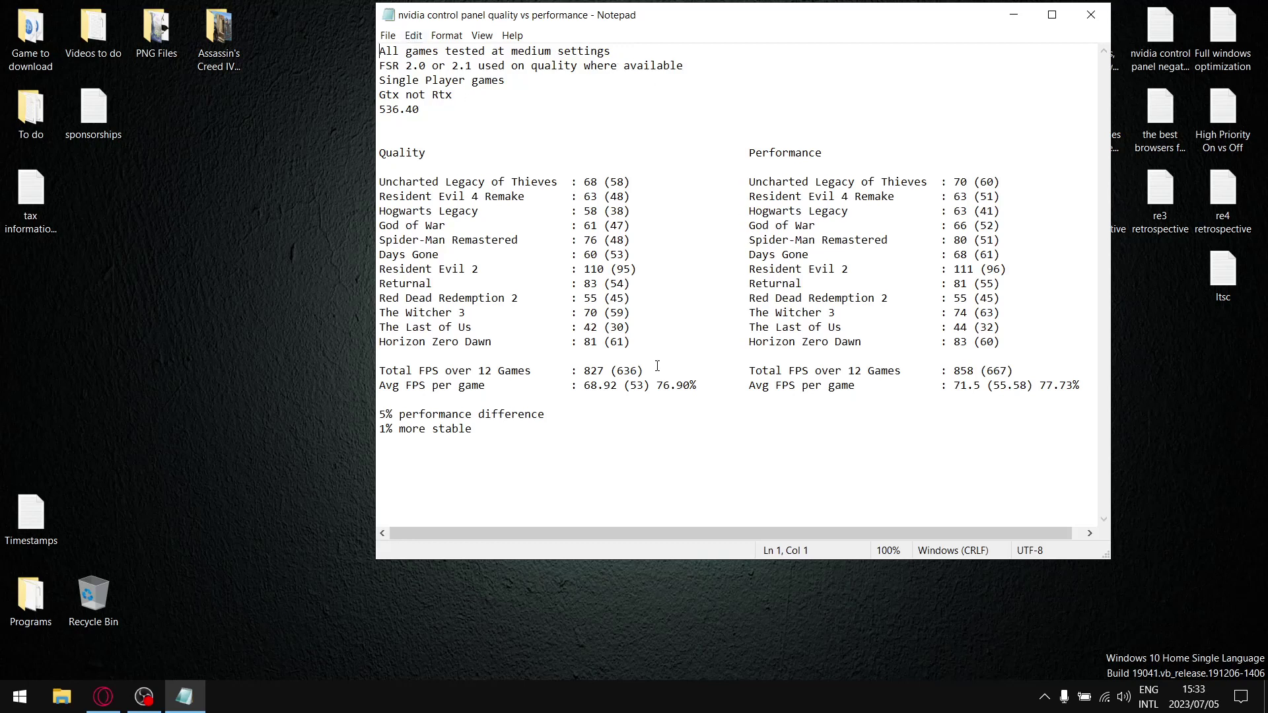
pyautogui.moveTo(644, 325); pyautogui.dragTo(371, 325)
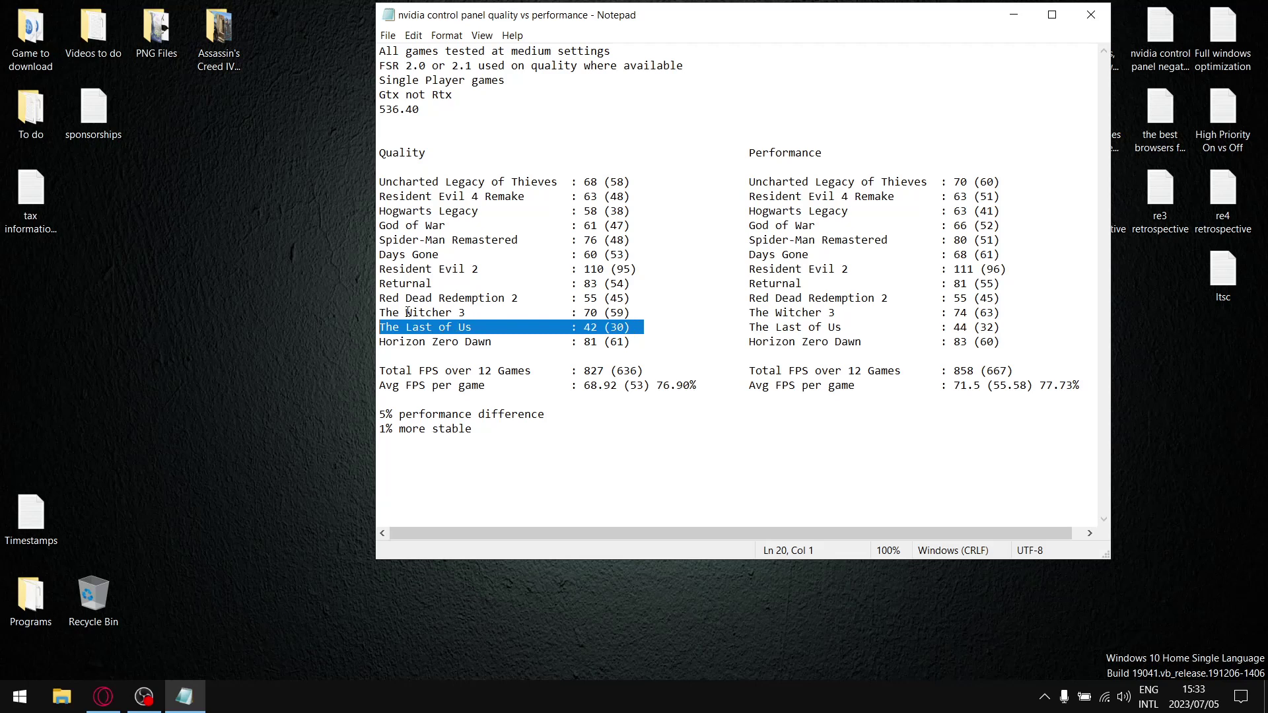
pyautogui.moveTo(630, 283); pyautogui.dragTo(388, 283)
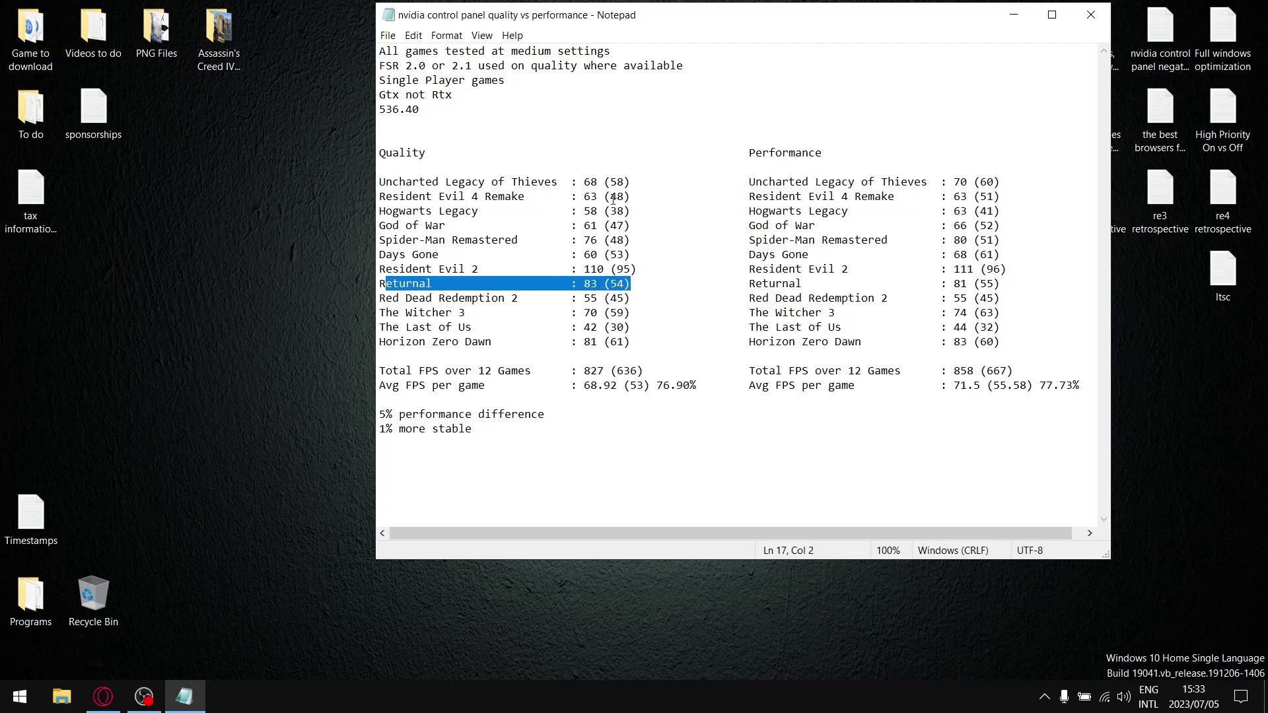
pyautogui.moveTo(639, 201); pyautogui.dragTo(378, 196)
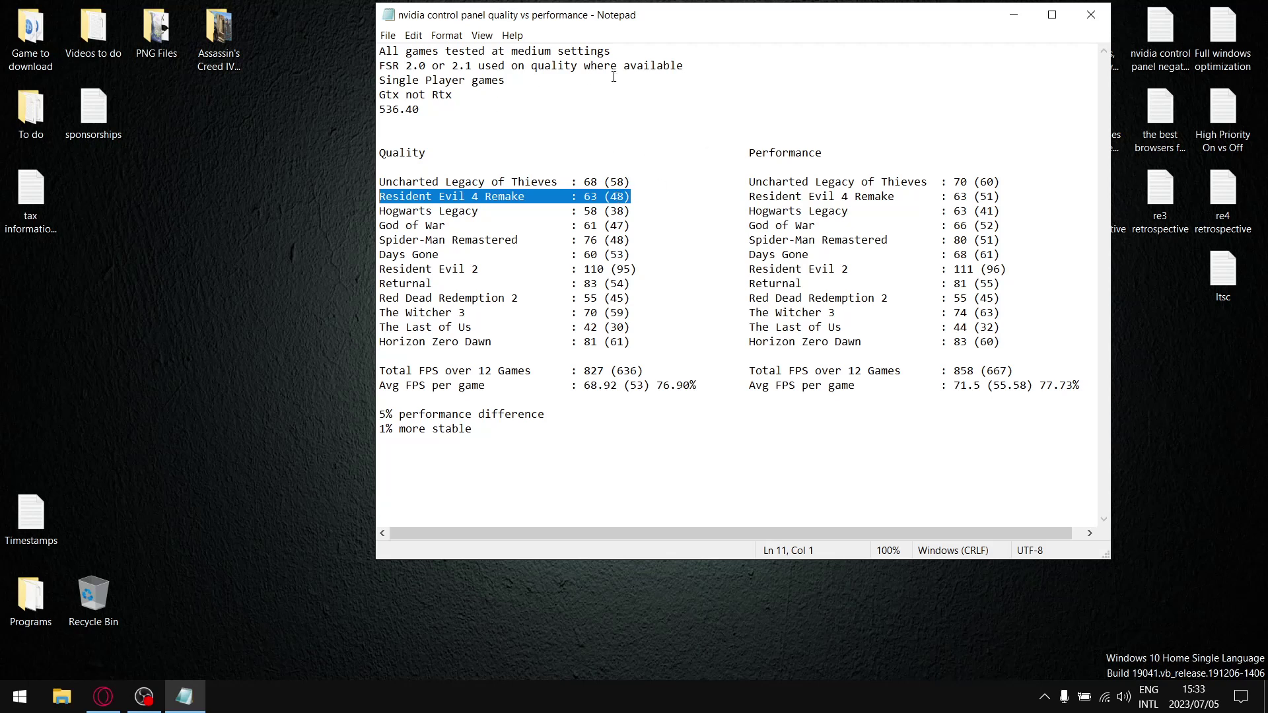
pyautogui.moveTo(610, 51); pyautogui.dragTo(393, 51)
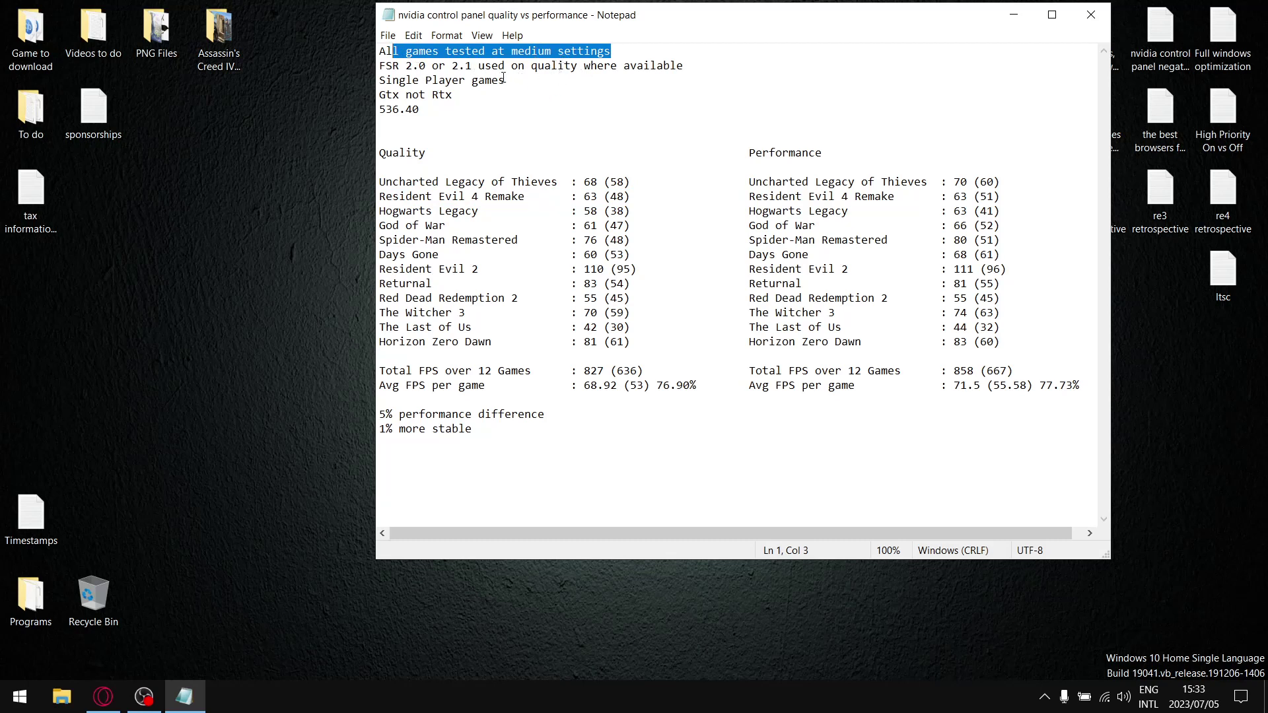
pyautogui.moveTo(512, 79); pyautogui.dragTo(380, 80)
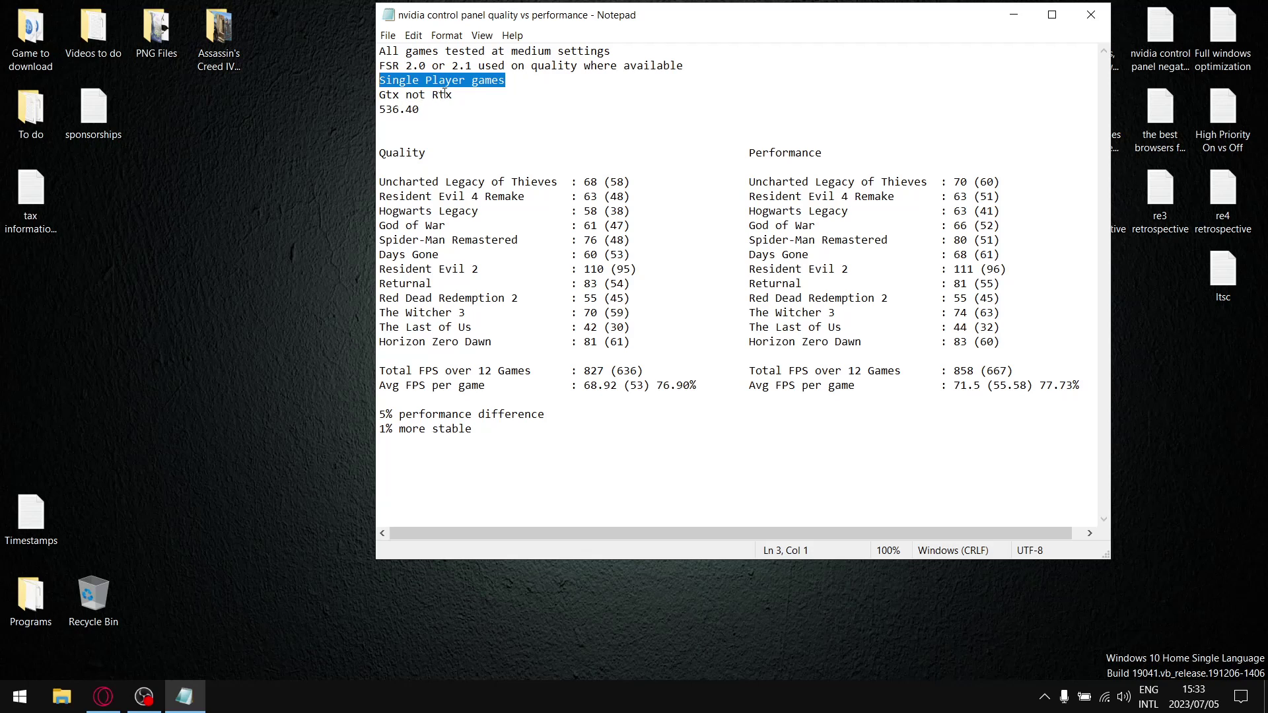
pyautogui.moveTo(461, 94); pyautogui.dragTo(381, 98)
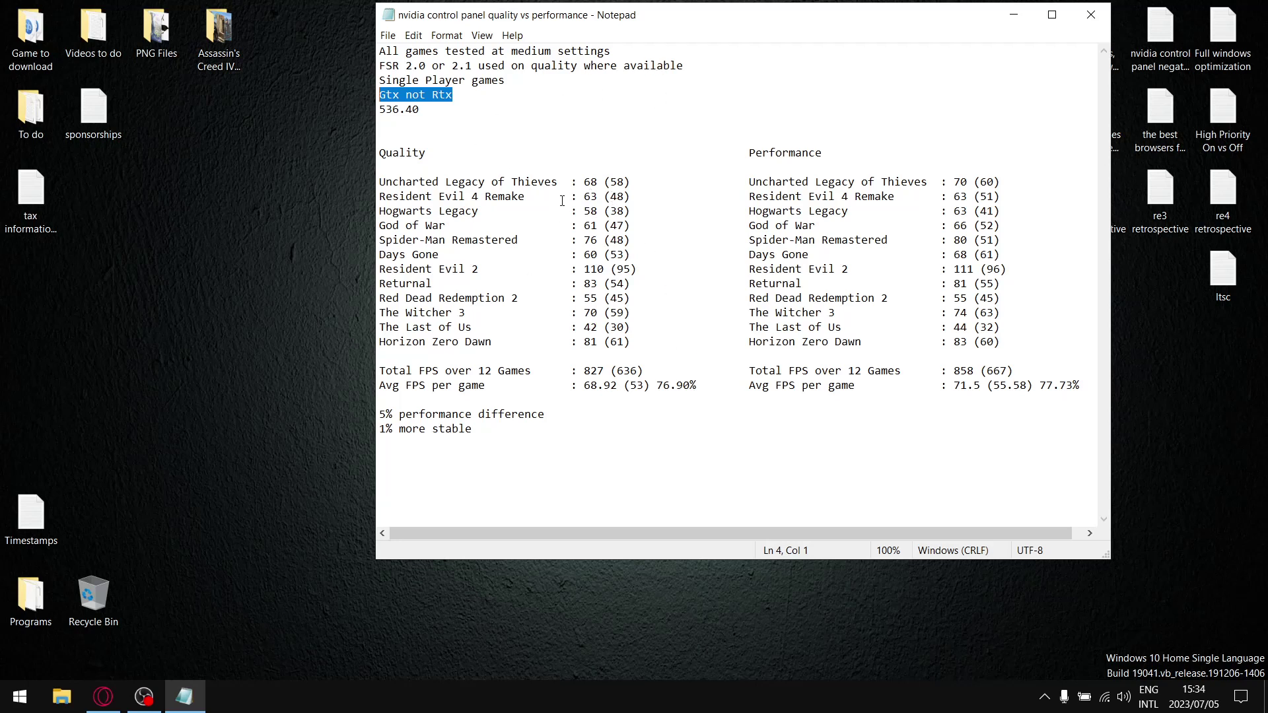
pyautogui.moveTo(420, 109); pyautogui.dragTo(377, 109)
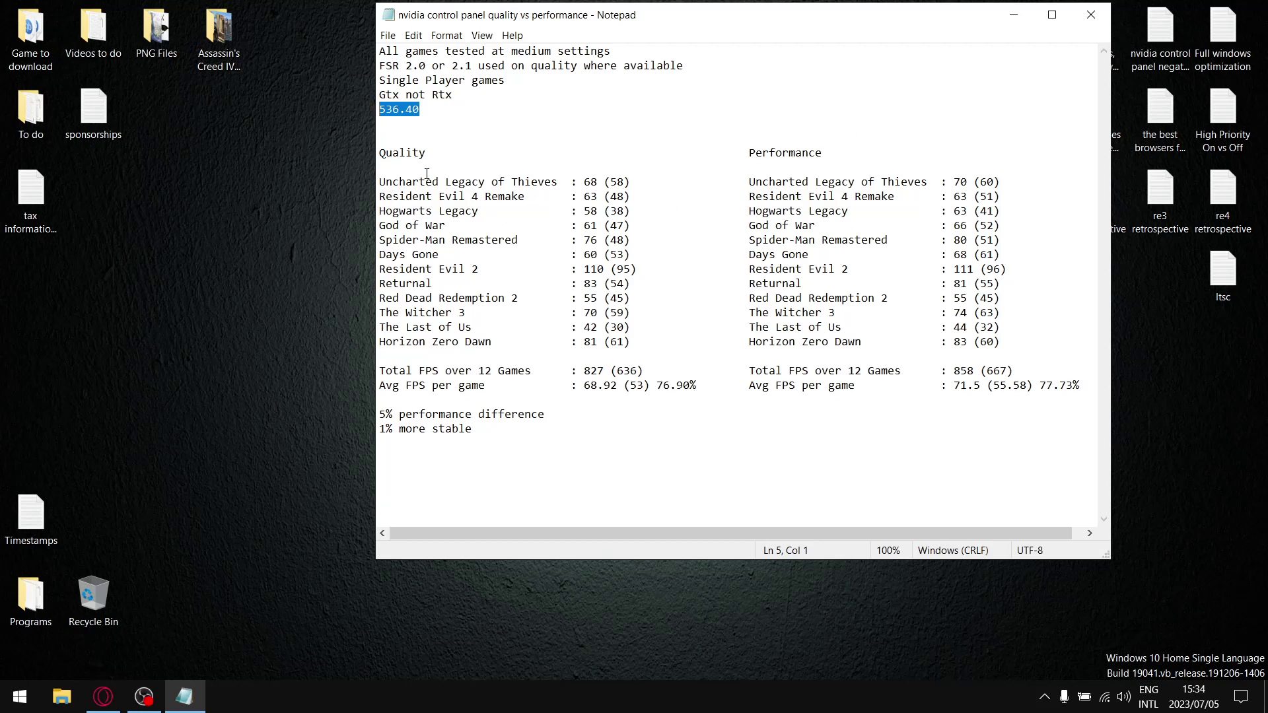
pyautogui.moveTo(426, 154); pyautogui.dragTo(378, 153)
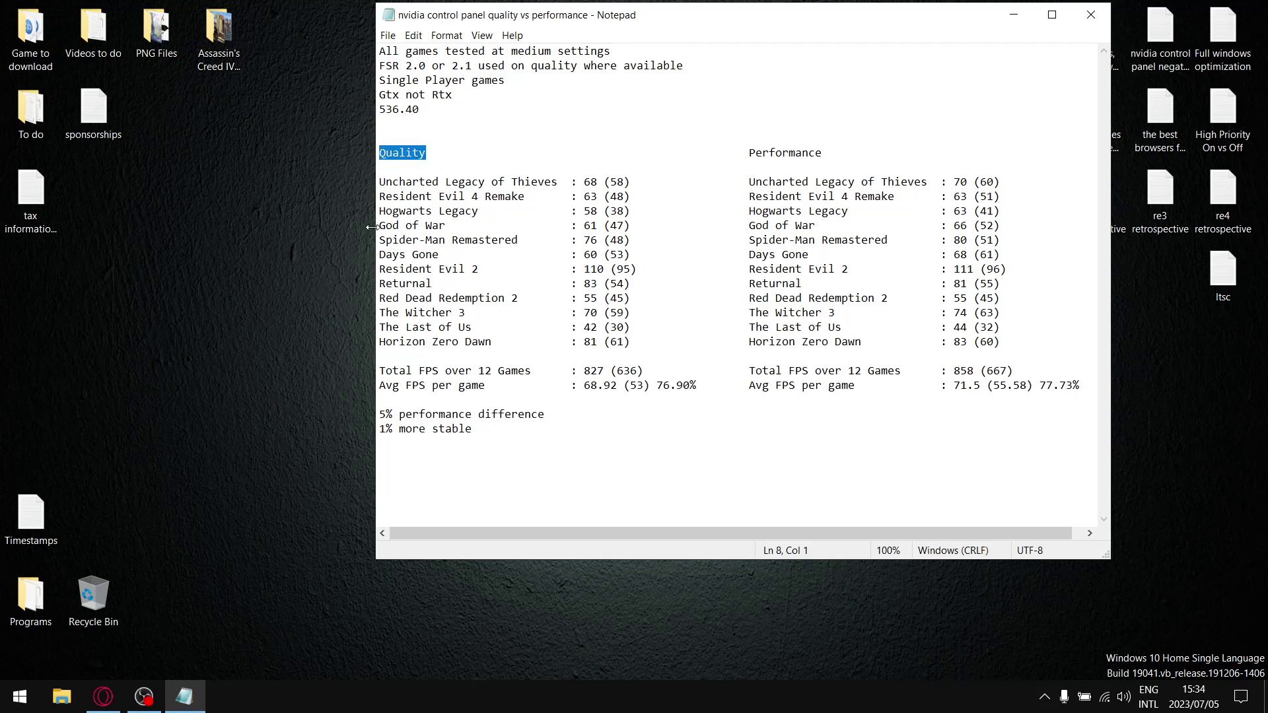
pyautogui.moveTo(835, 149); pyautogui.dragTo(756, 152)
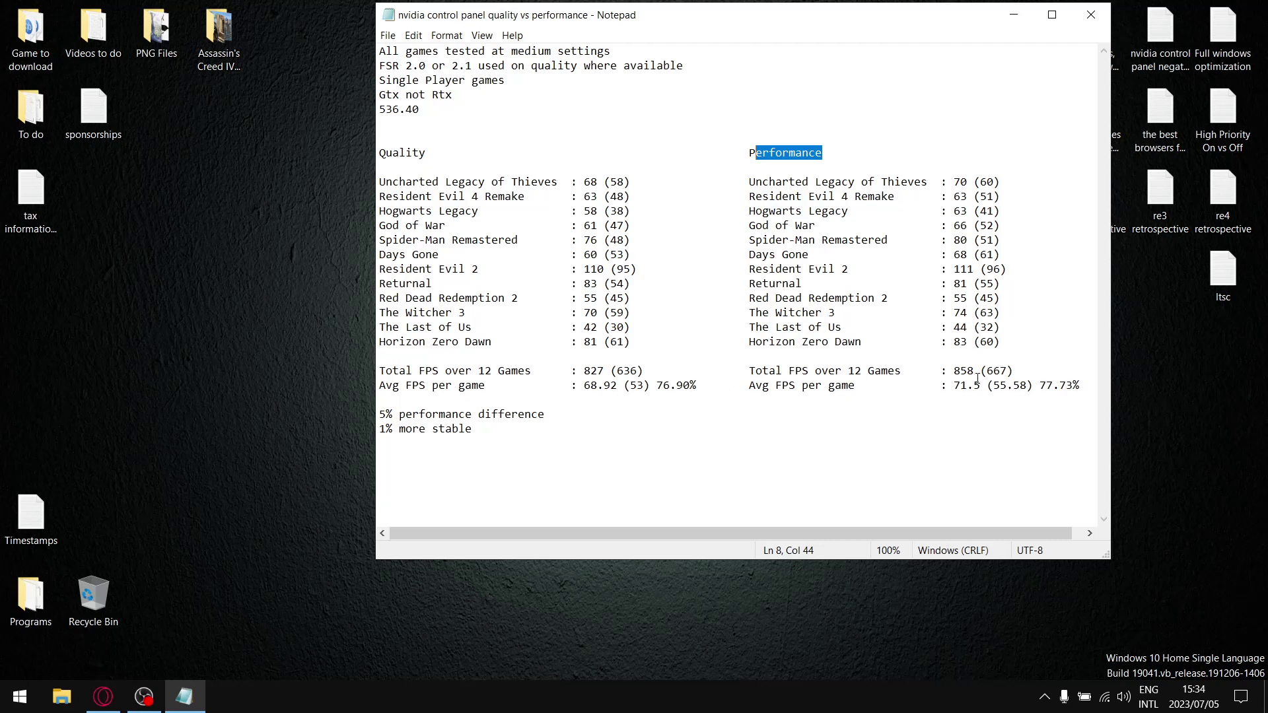
pyautogui.moveTo(975, 372); pyautogui.dragTo(953, 373)
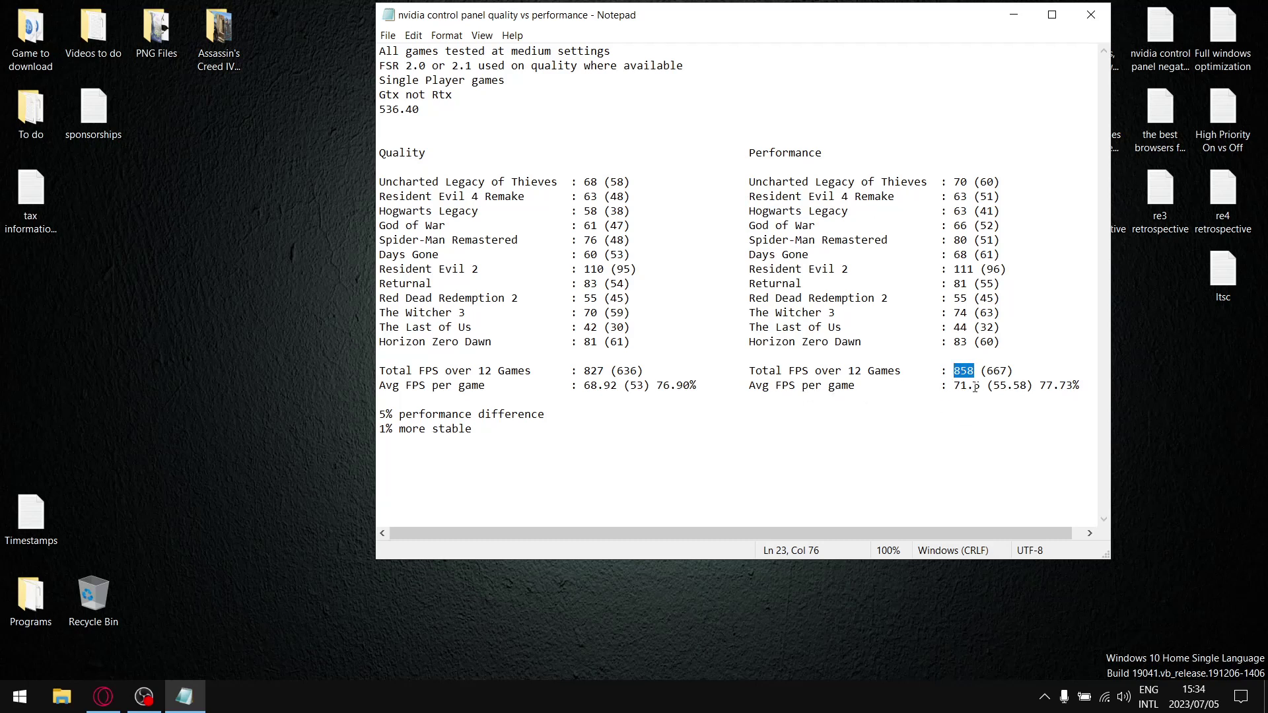
pyautogui.moveTo(1000, 182); pyautogui.dragTo(980, 181)
pyautogui.moveTo(1028, 389); pyautogui.dragTo(948, 389)
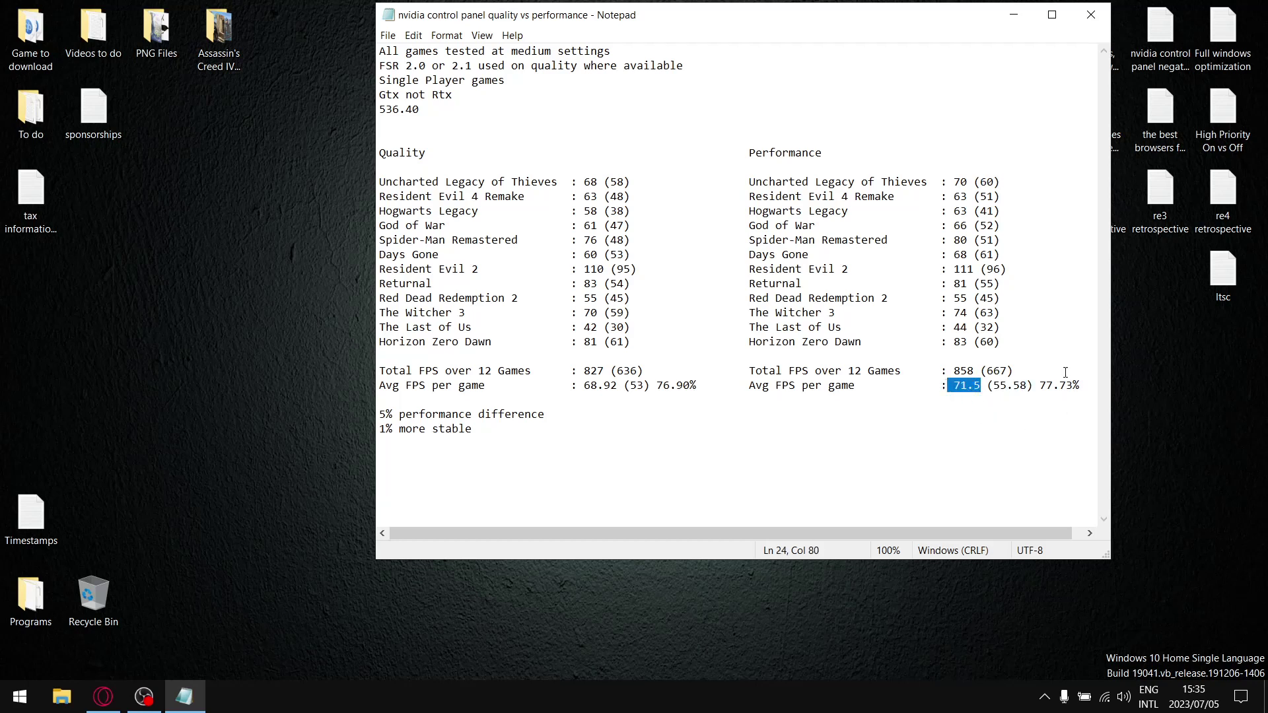
pyautogui.moveTo(1079, 385); pyautogui.dragTo(1039, 385)
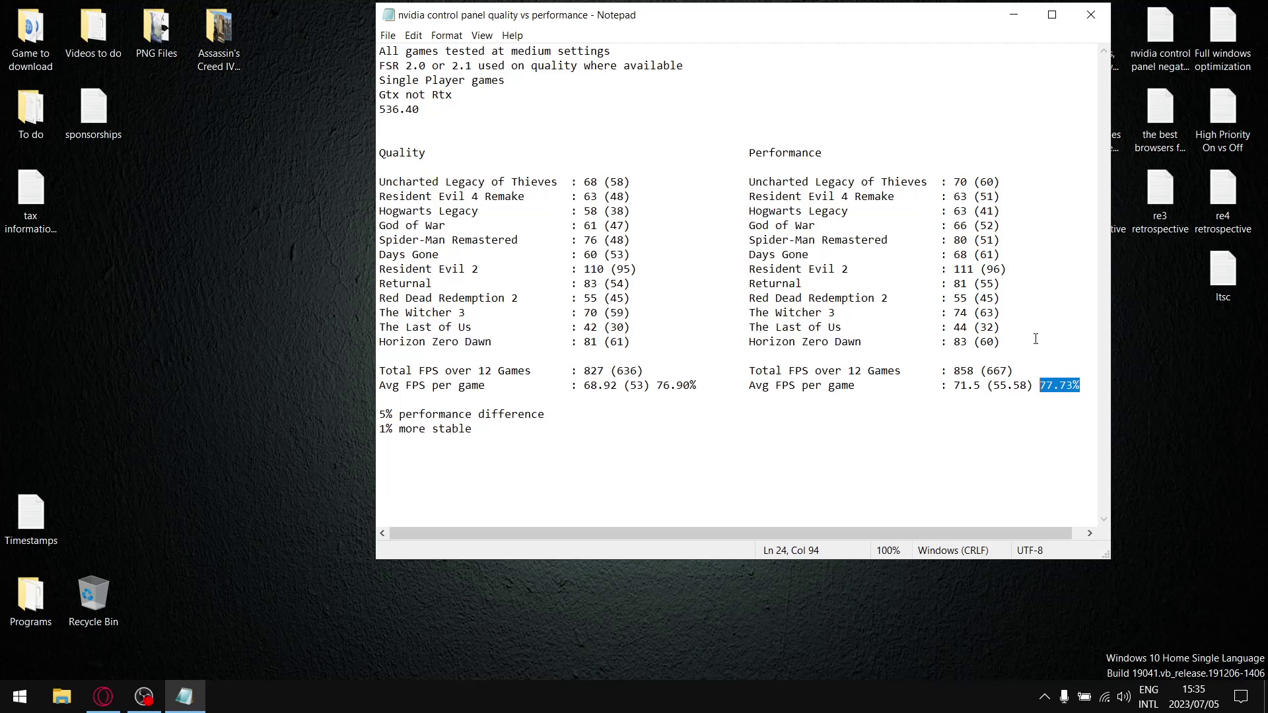
pyautogui.click(1021, 210)
pyautogui.moveTo(699, 387); pyautogui.dragTo(459, 385)
pyautogui.moveTo(1067, 385); pyautogui.dragTo(751, 158)
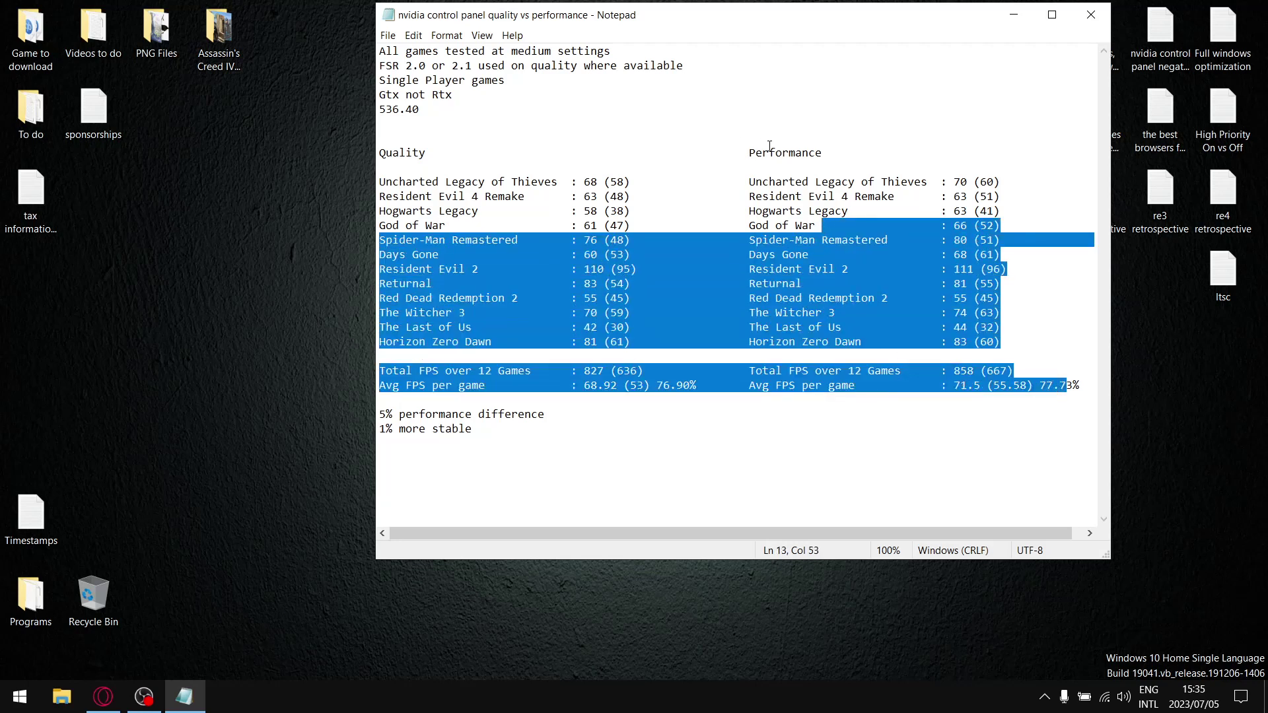
pyautogui.click(825, 151)
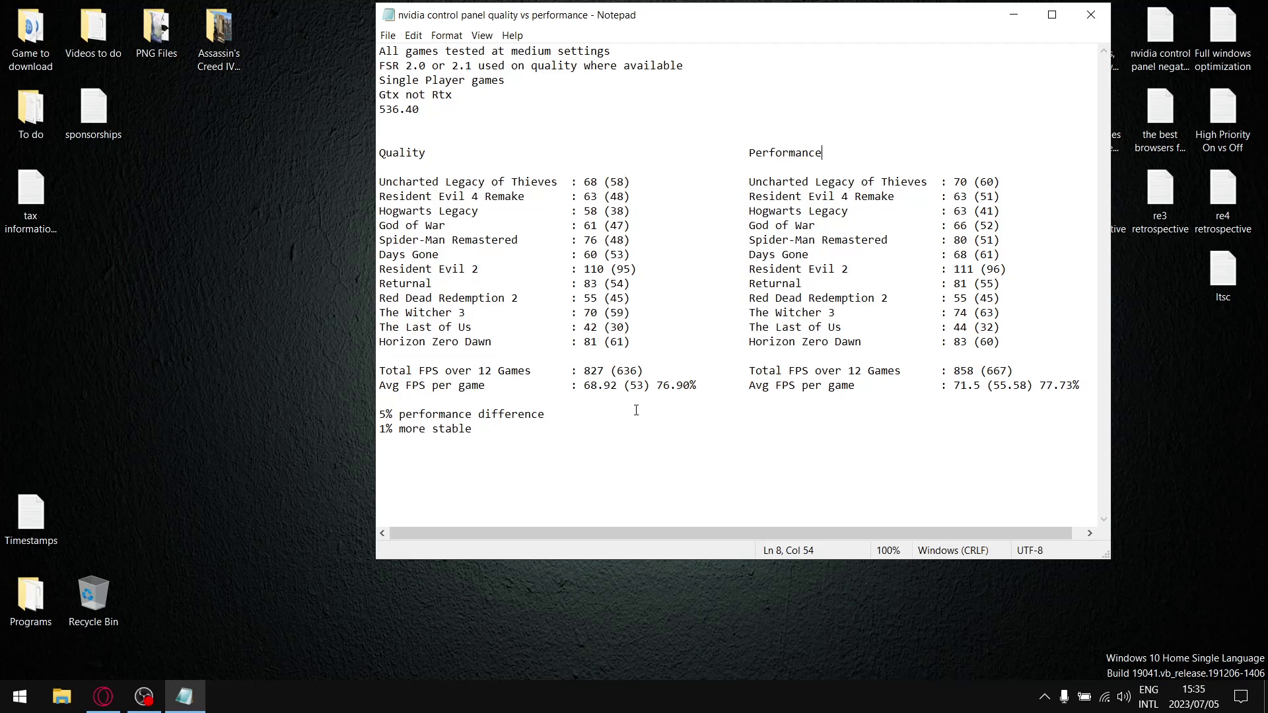
pyautogui.moveTo(604, 182); pyautogui.dragTo(579, 182)
pyautogui.moveTo(613, 371); pyautogui.dragTo(586, 371)
pyautogui.click(606, 367)
pyautogui.moveTo(633, 182); pyautogui.dragTo(604, 182)
pyautogui.moveTo(638, 372); pyautogui.dragTo(613, 371)
pyautogui.moveTo(640, 385); pyautogui.dragTo(629, 386)
pyautogui.click(623, 420)
pyautogui.moveTo(644, 386); pyautogui.dragTo(595, 390)
pyautogui.moveTo(700, 386); pyautogui.dragTo(664, 386)
pyautogui.moveTo(604, 371)
pyautogui.mouseDown()
pyautogui.moveTo(585, 370)
pyautogui.moveTo(636, 370)
pyautogui.moveTo(614, 371)
pyautogui.mouseUp()
pyautogui.moveTo(472, 430); pyautogui.dragTo(371, 433)
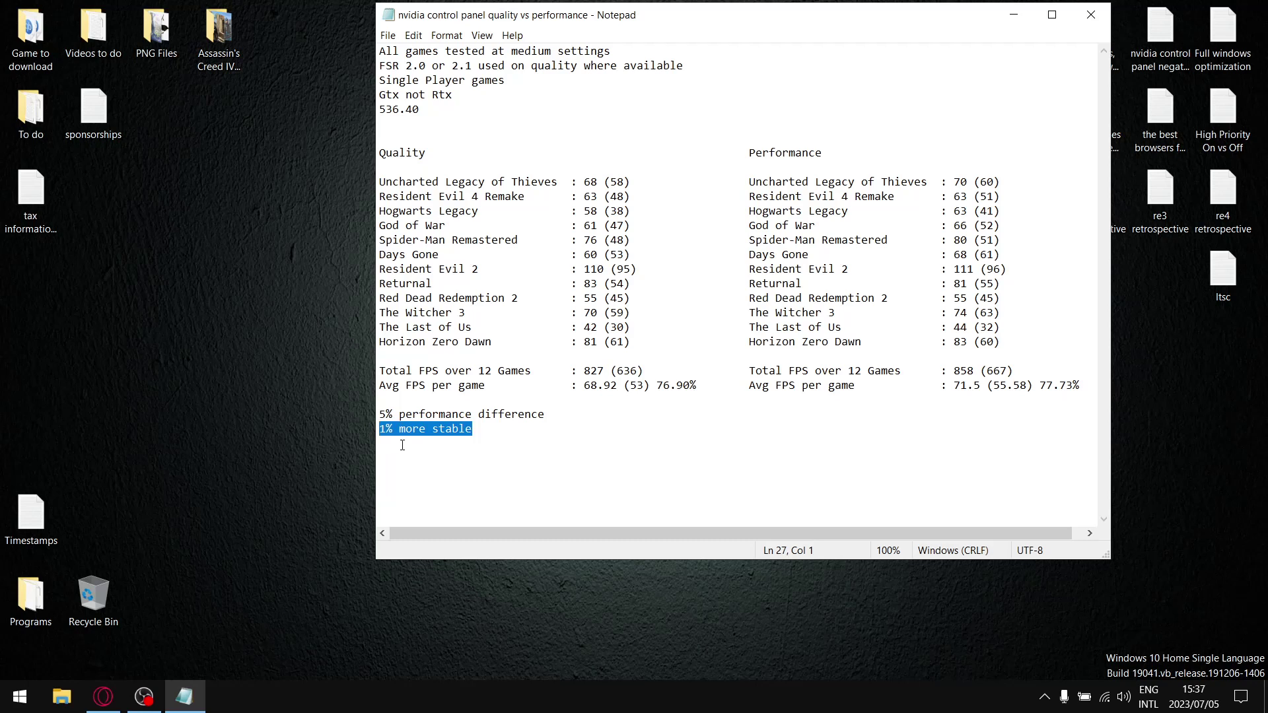